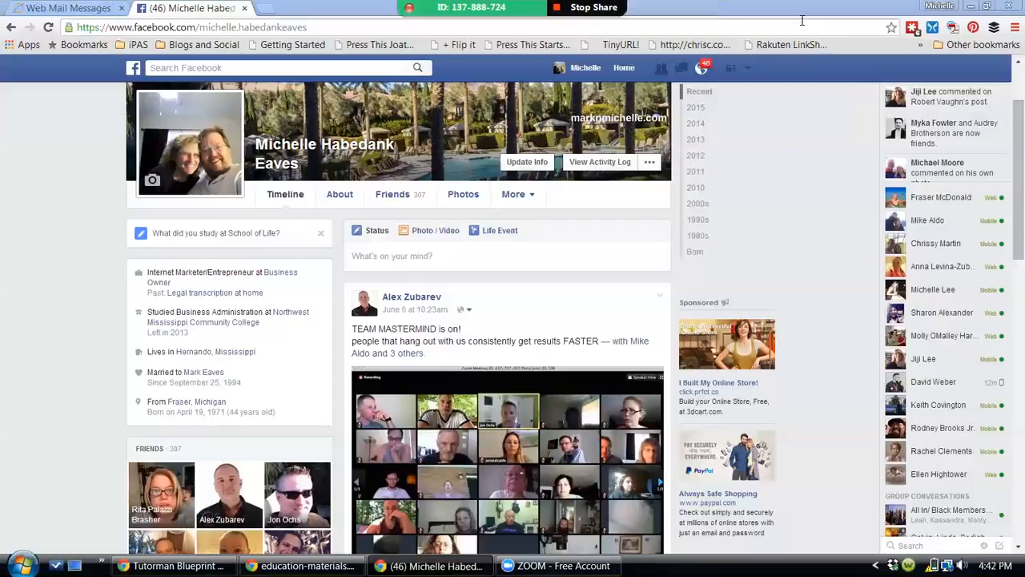
- Open the Audiences page in Facebook Ads Manager
left_click(746, 71)
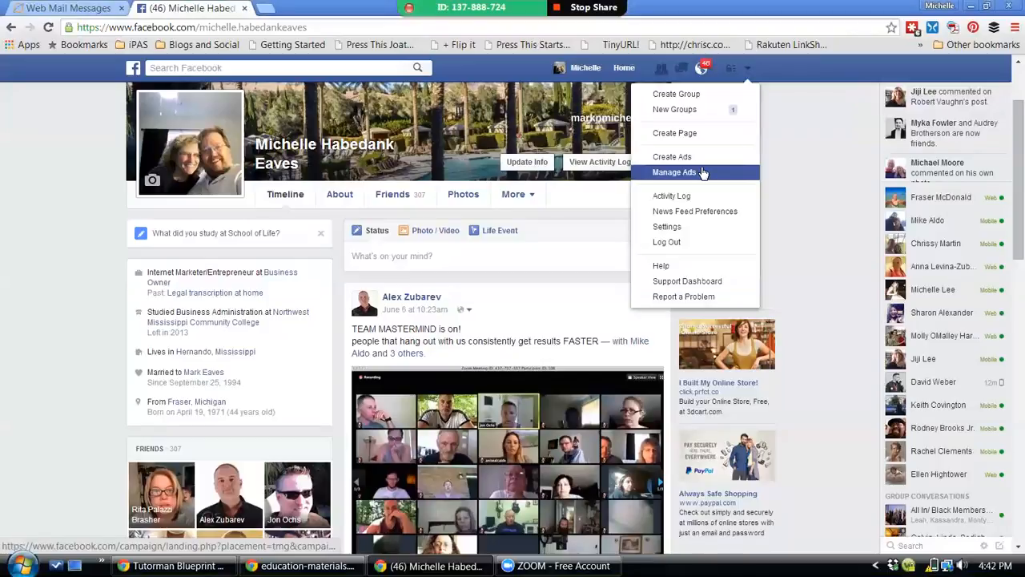
left_click(703, 173)
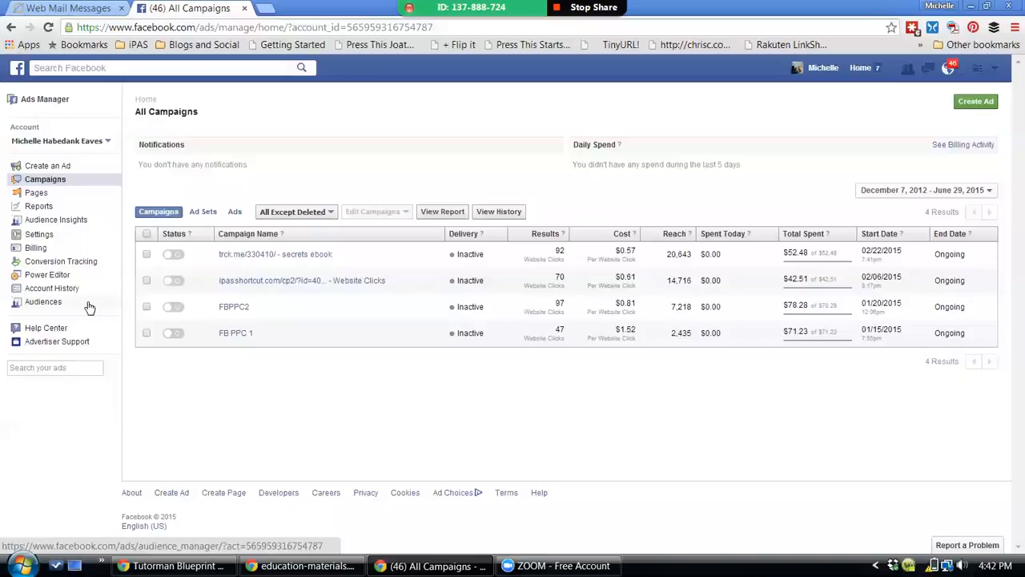
left_click(58, 301)
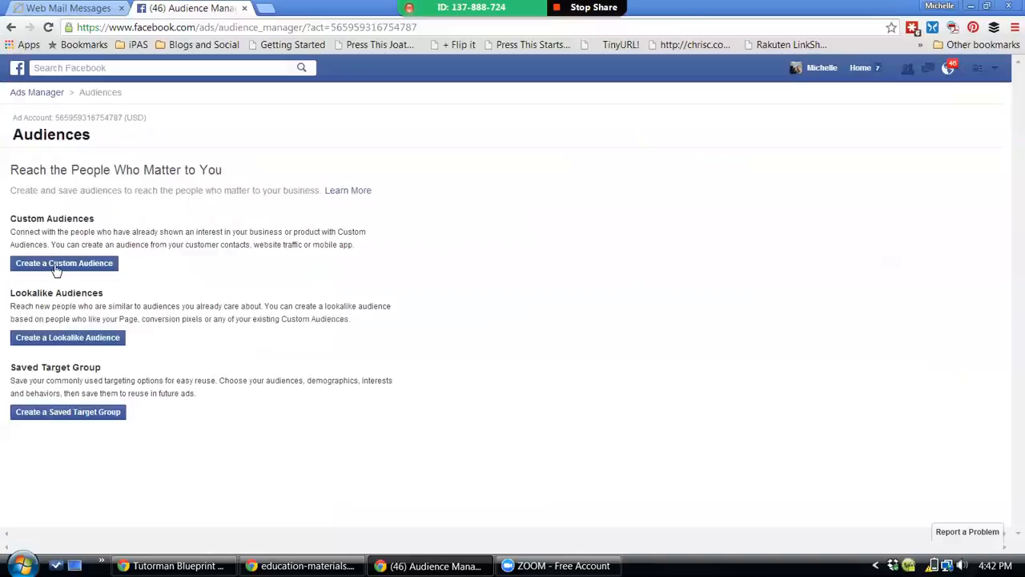
left_click(56, 264)
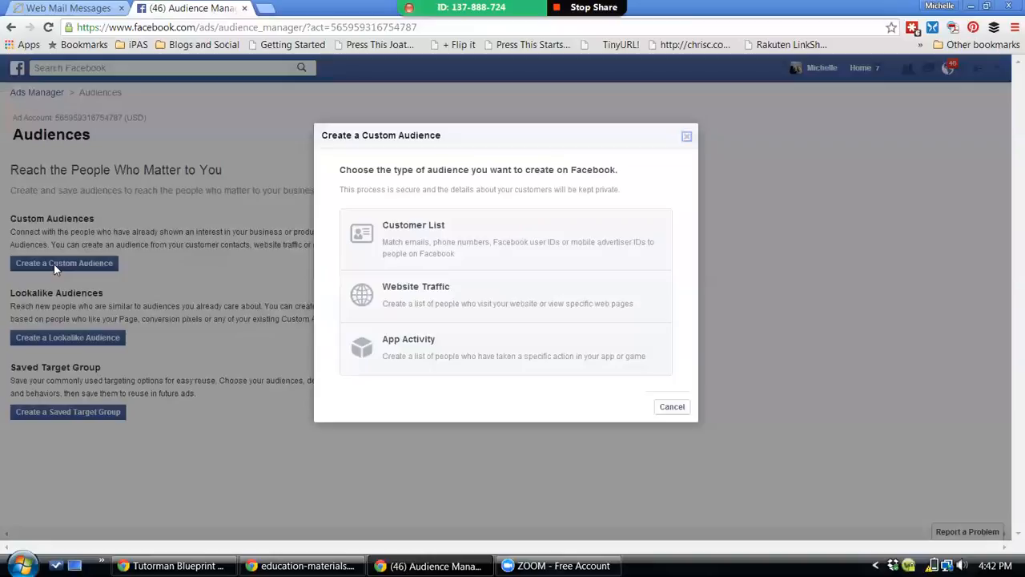
left_click(422, 252)
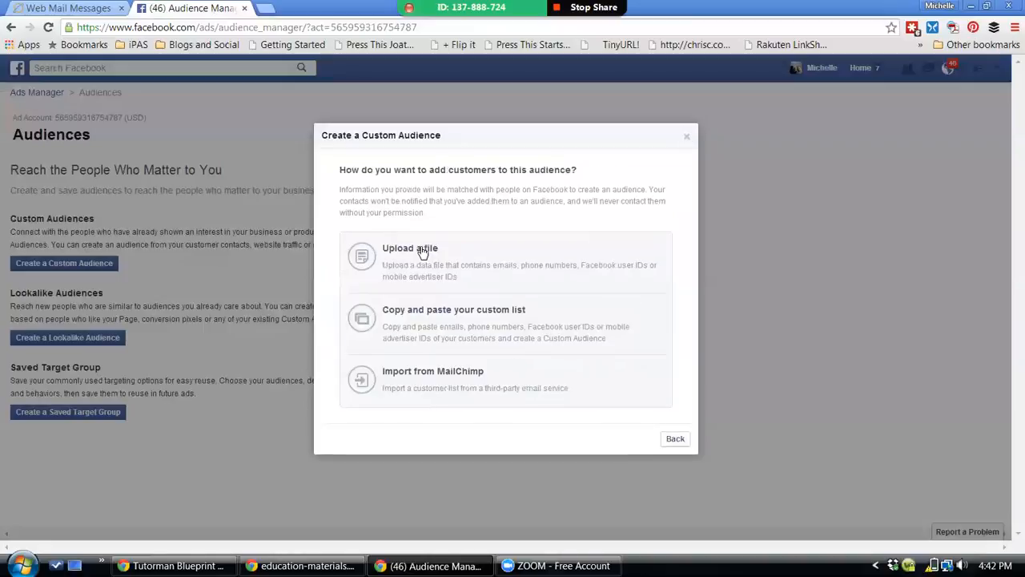
left_click(422, 253)
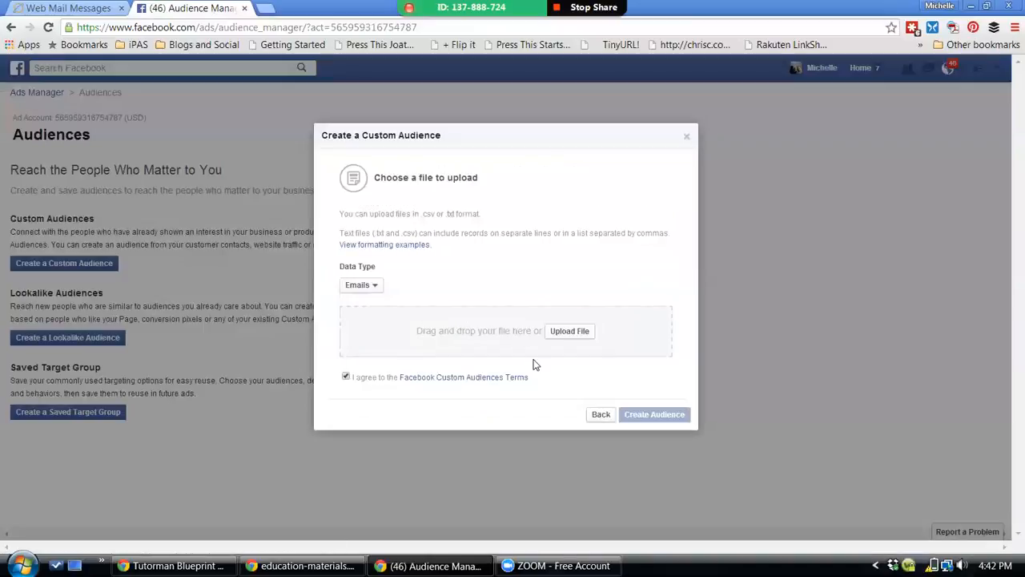
left_click(601, 414)
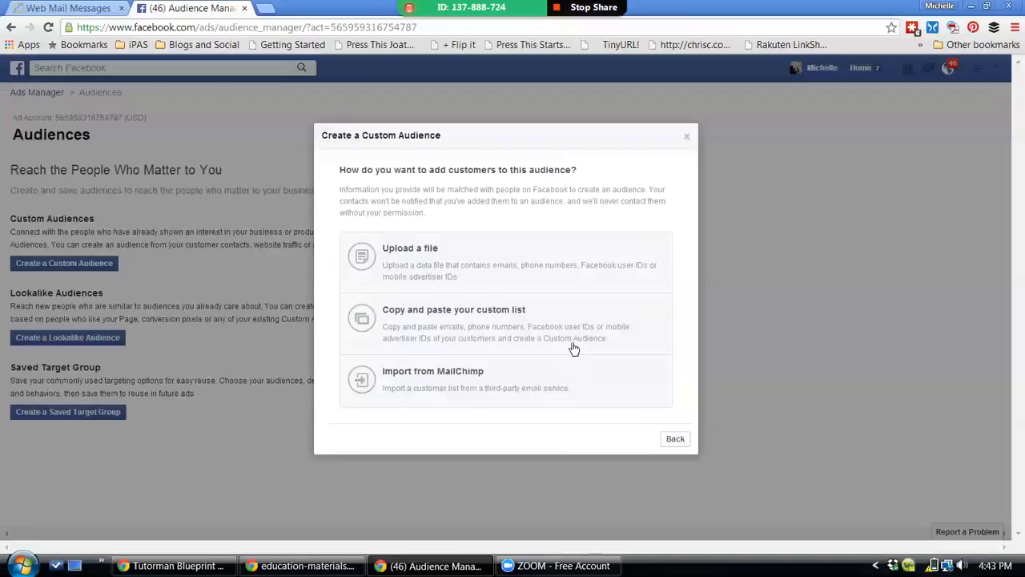
left_click(687, 138)
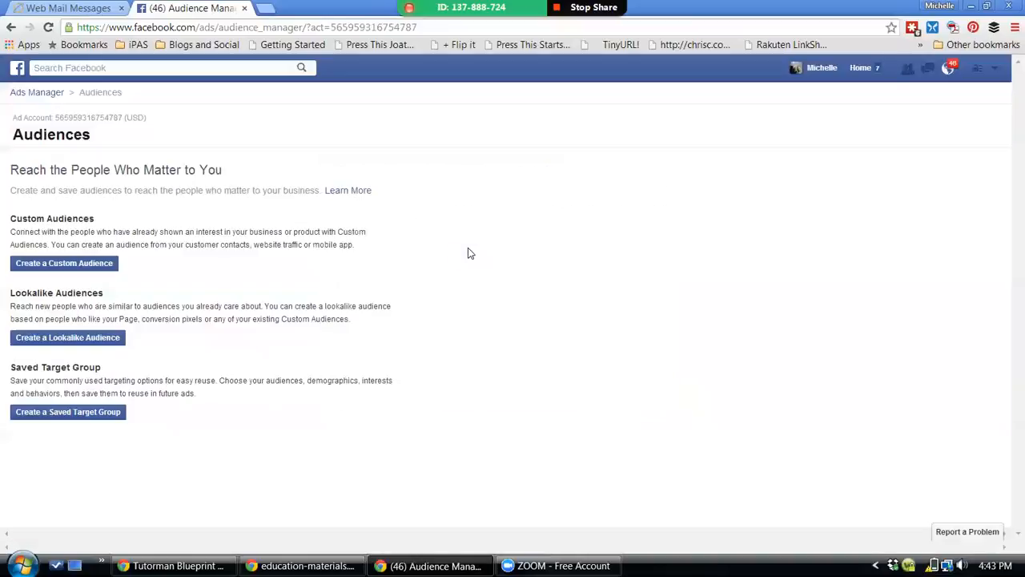
- Start a custom audience from website traffic that targets people who visit specific web pages
left_click(89, 269)
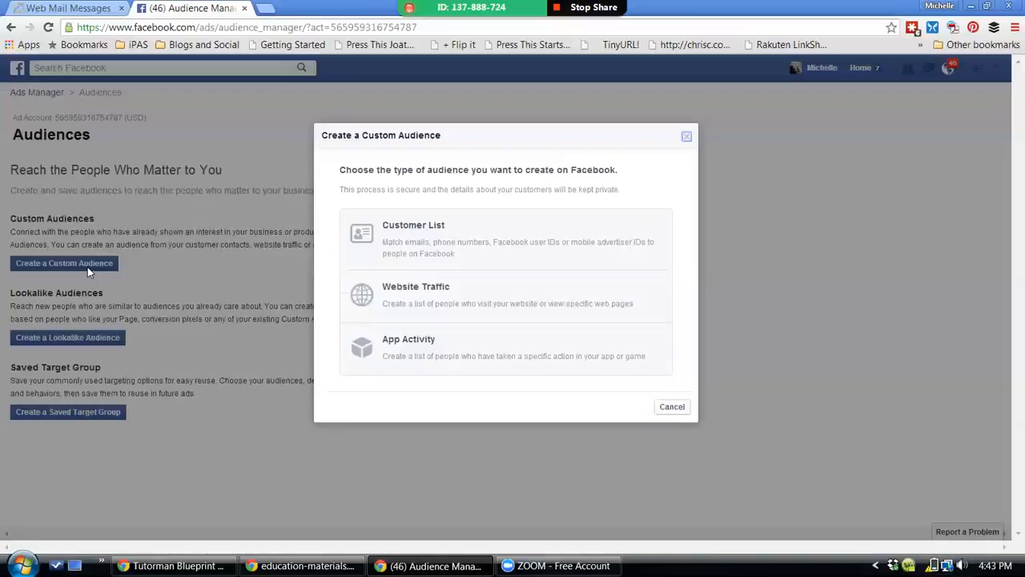
left_click(396, 305)
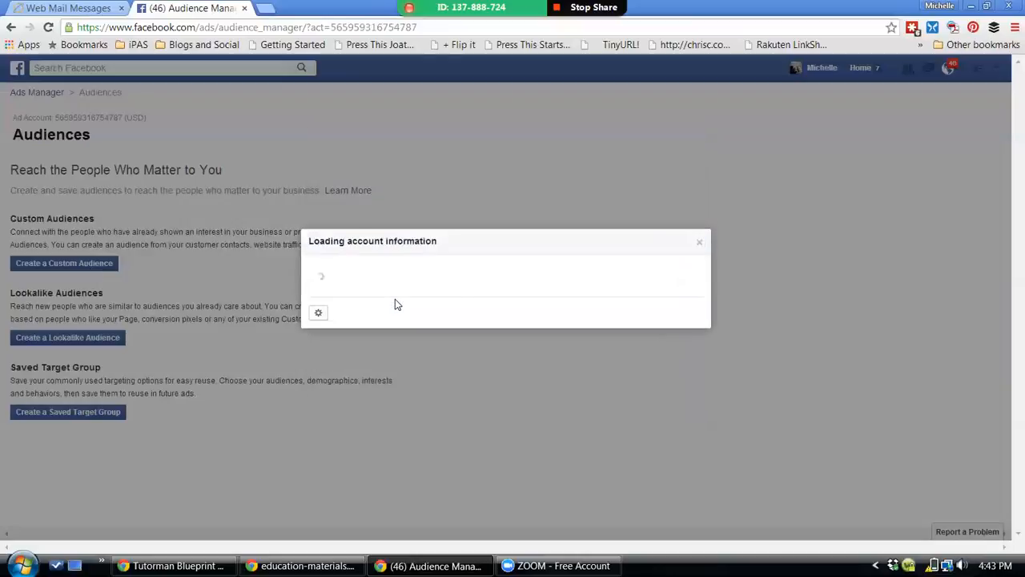
left_click(528, 248)
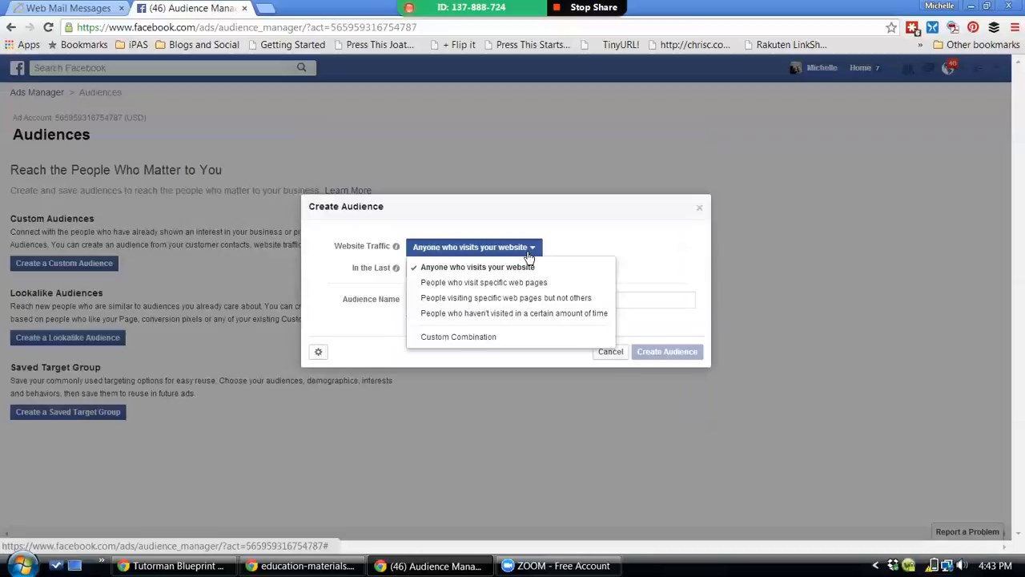
left_click(521, 283)
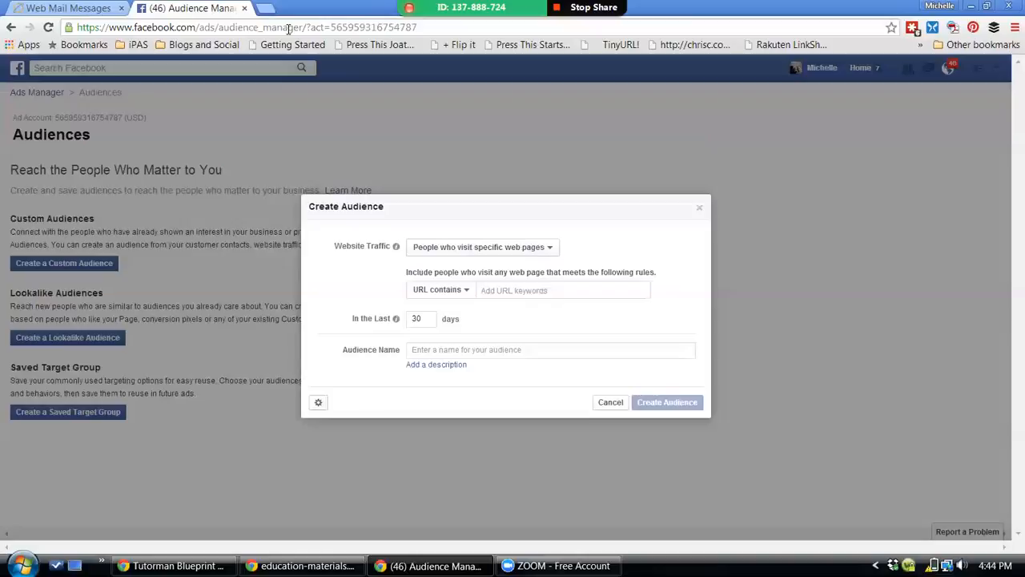
- Add /products and /info as the URL keywords of the audience rule
left_click(513, 288)
type("/products")
key("Return")
type("/info")
key("Return")
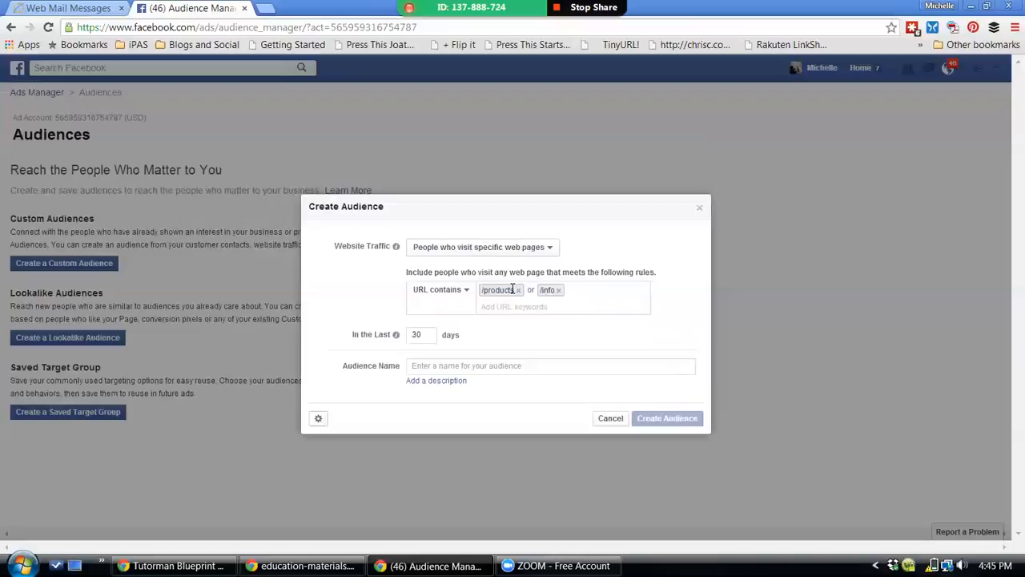
- Set the period to the last 180 days, name the audience "Products pages" and create it
key("Tab")
type("180")
left_click(473, 366)
type("Product")
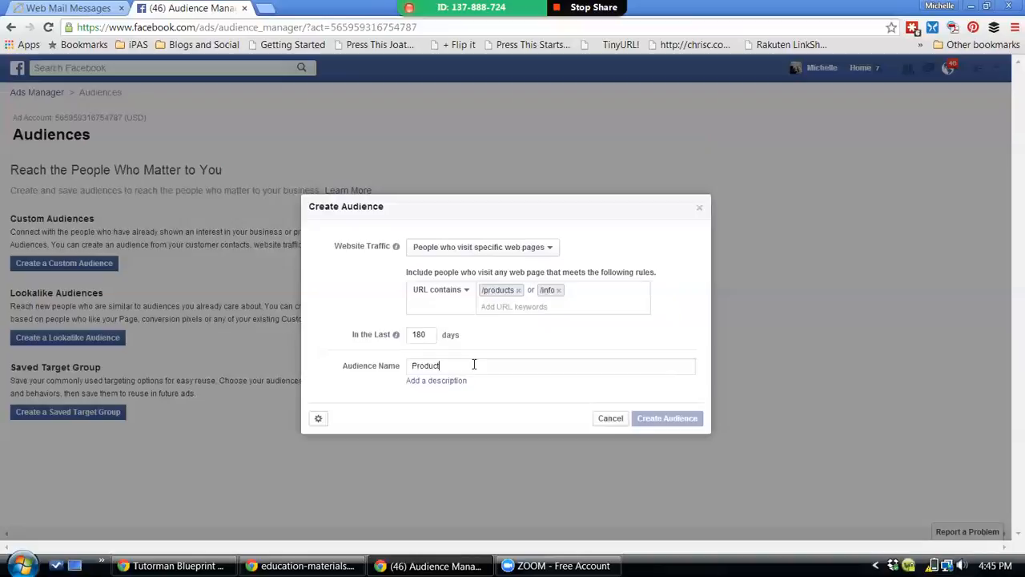
type("s pages")
left_click(676, 424)
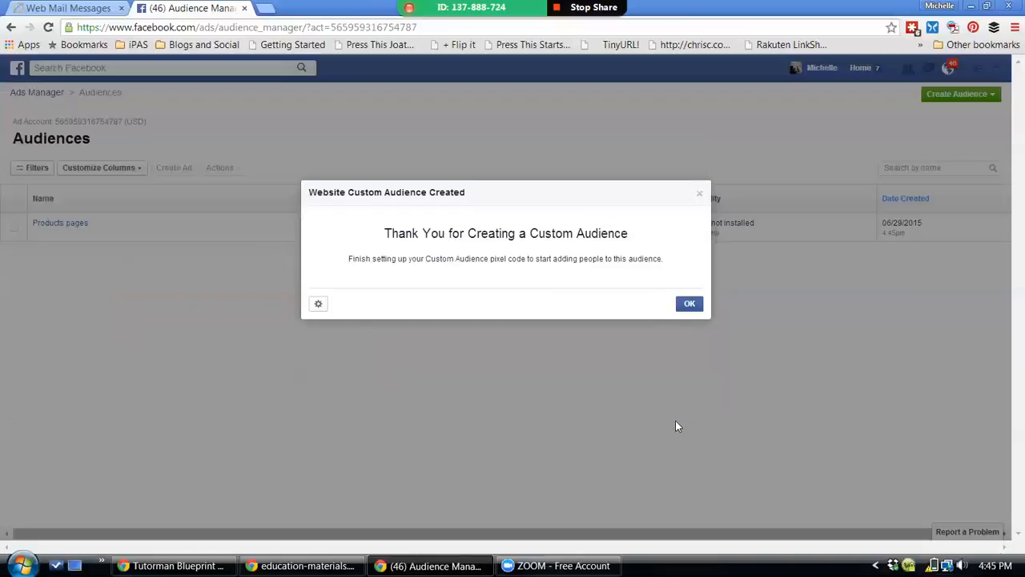
left_click(685, 308)
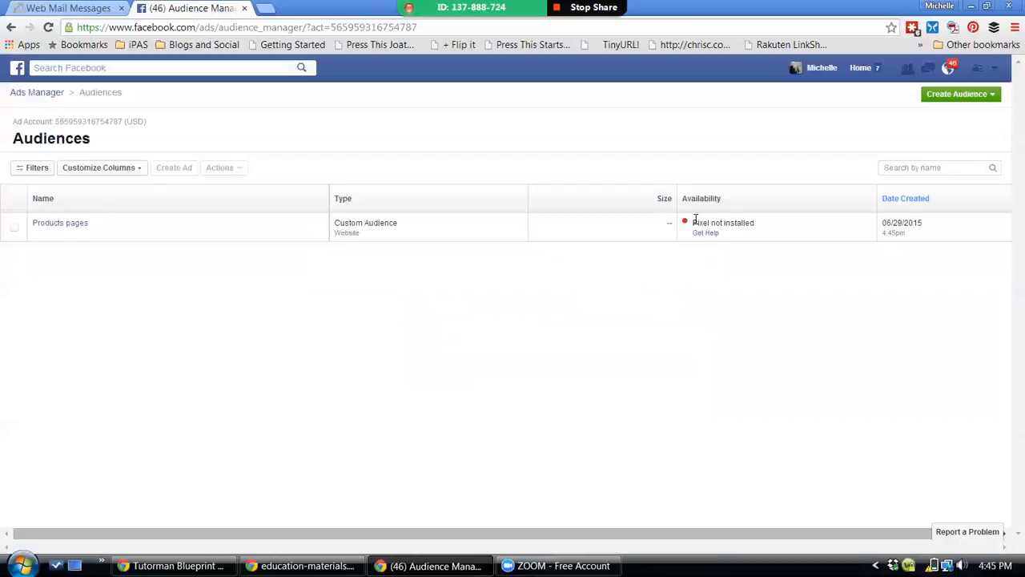
- Open the pixel code of the Products pages audience and select the whole code for copying
mouse_move(704, 231)
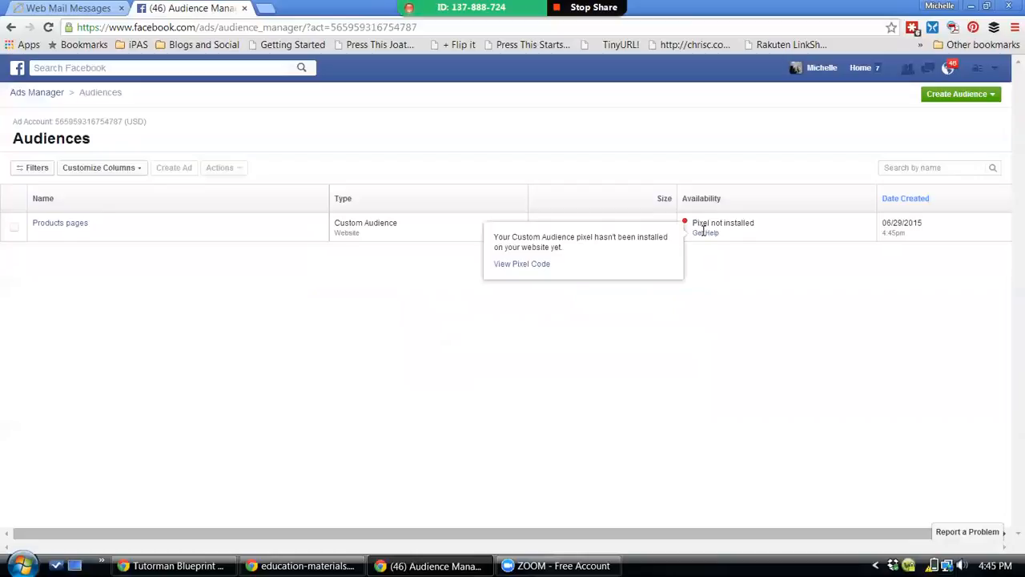
left_click(547, 269)
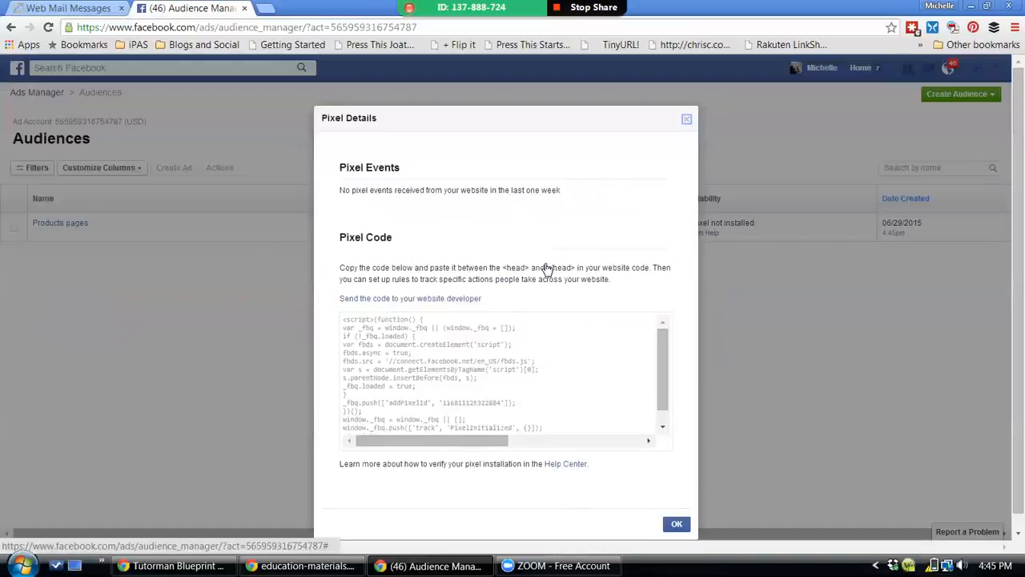
left_click(467, 327)
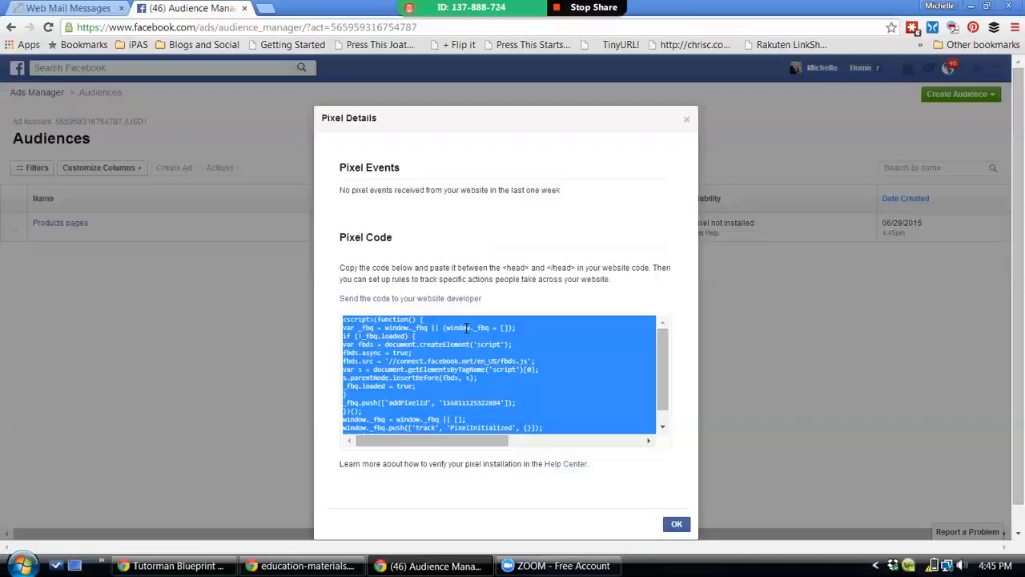
- Go to leadpages.net in a new browser tab and log in with the saved account credentials
left_click(268, 9)
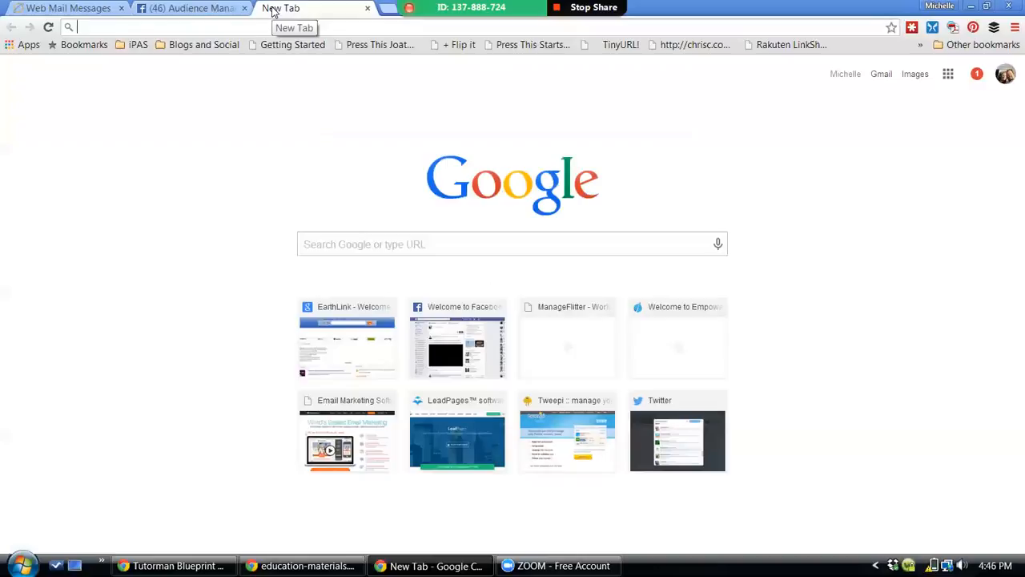
type("leadpages.net")
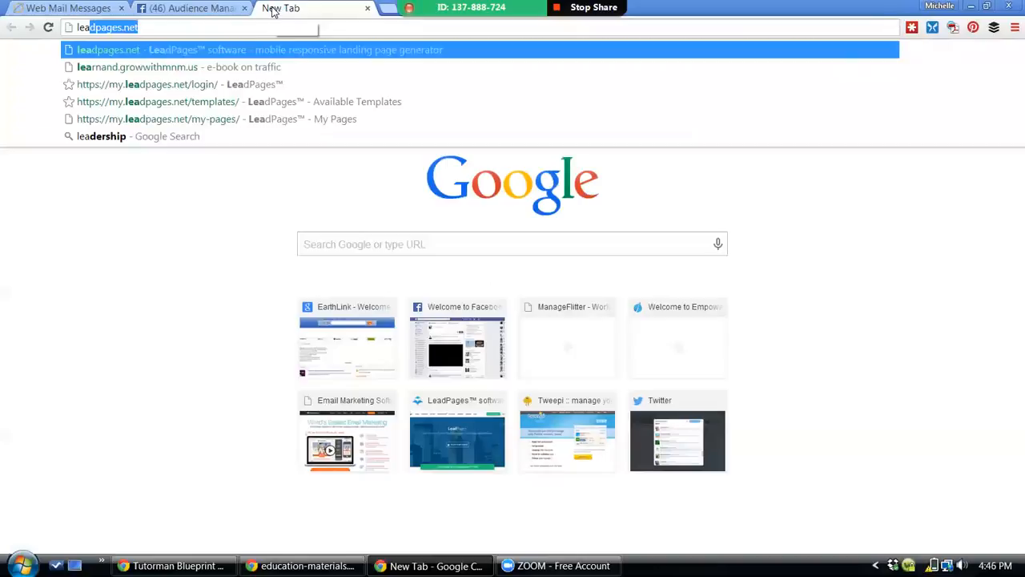
key("Return")
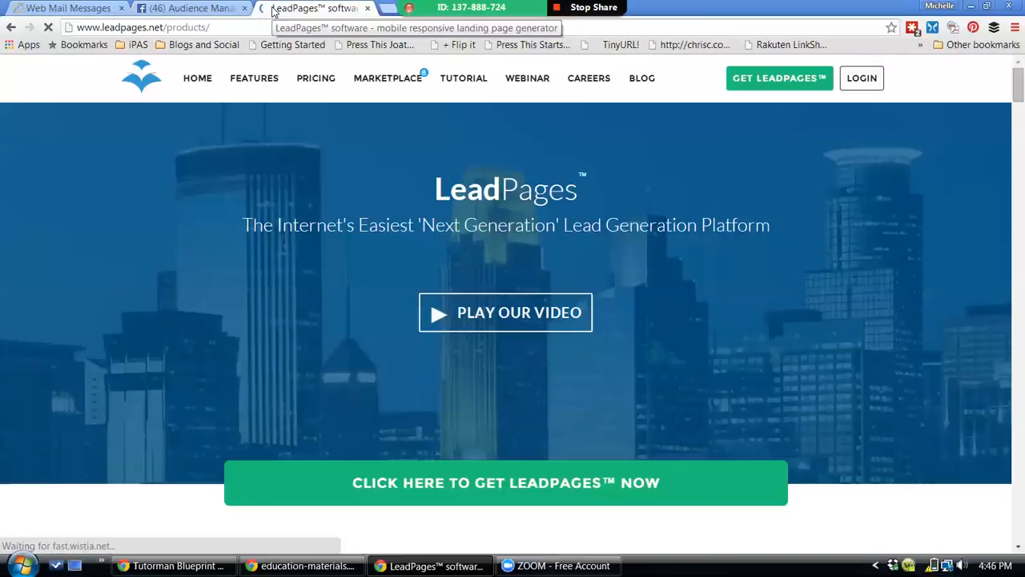
left_click(861, 77)
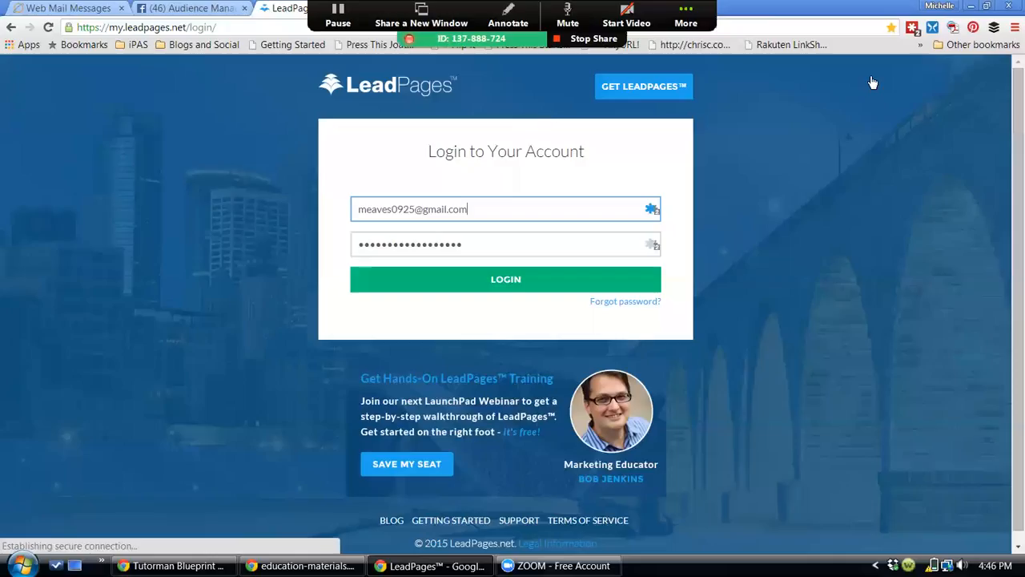
left_click(506, 281)
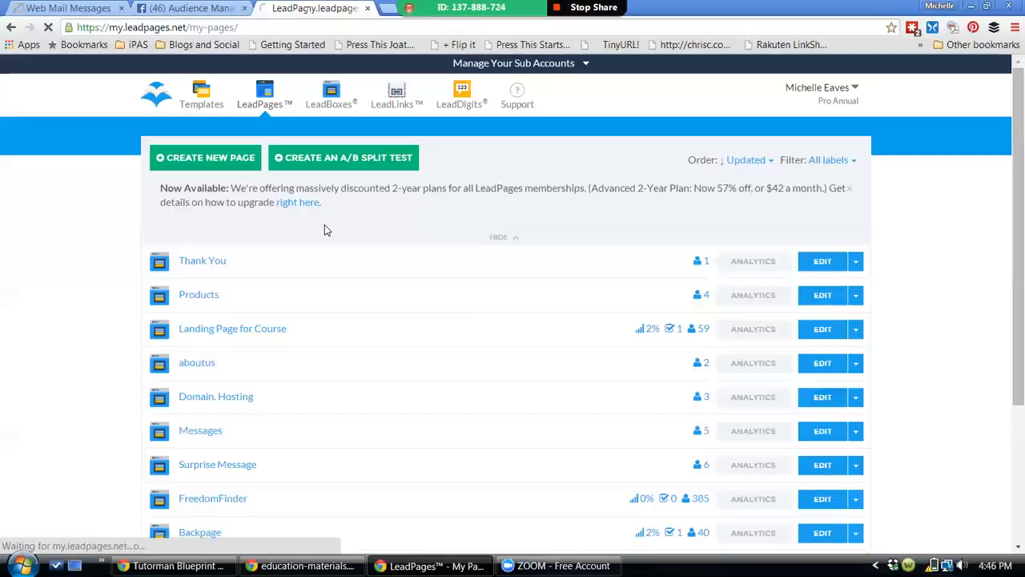
- Open the Products lead page for editing and show its tracking code settings
scroll(996, 253, "down", 3)
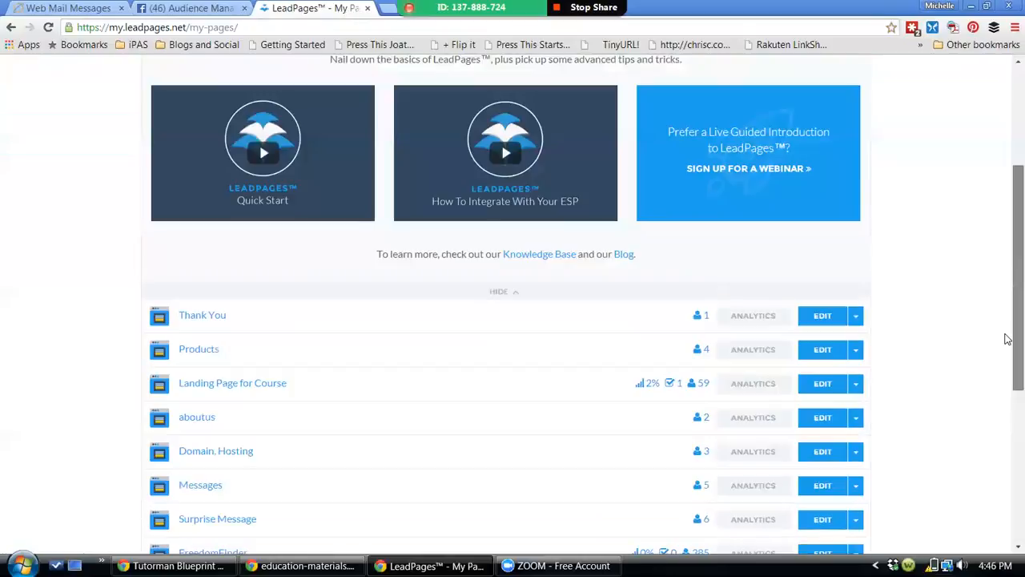
left_click(823, 350)
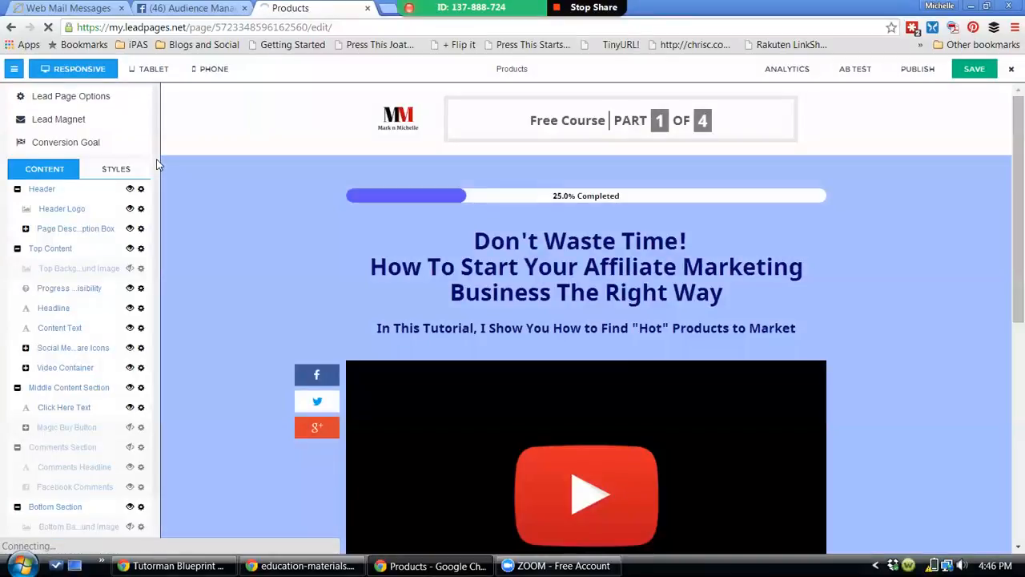
left_click(70, 96)
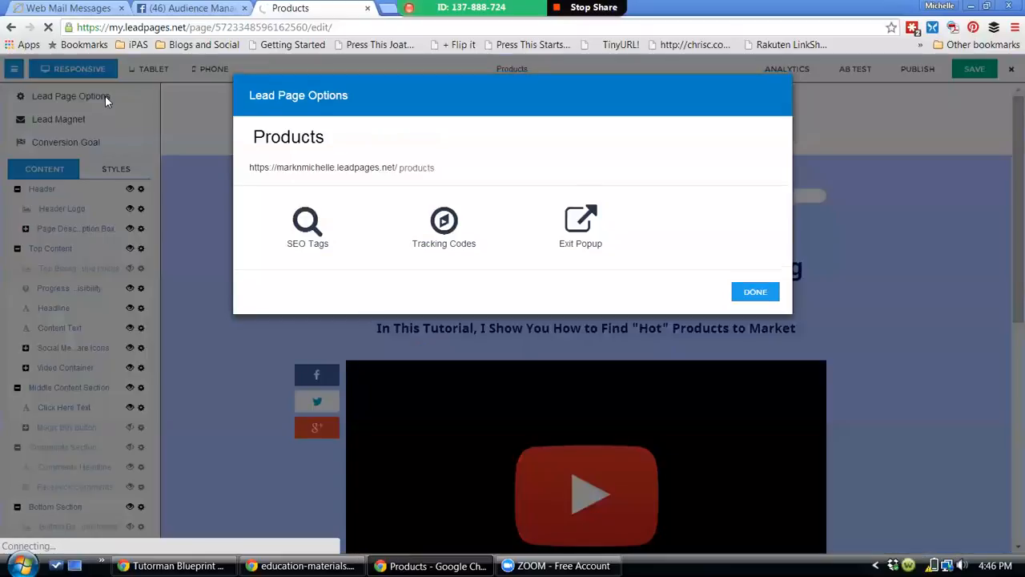
left_click(434, 253)
- Enter <head> and </head> as the head-tag tracking code and paste the Facebook pixel code between them
left_click(403, 148)
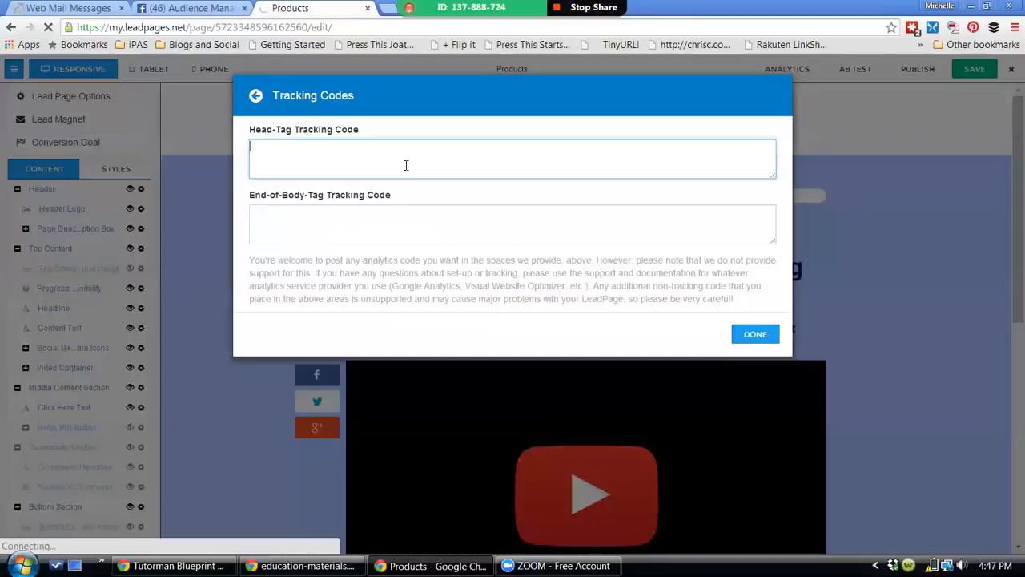
type("<head")
type(">")
key("Return")
type("</head>")
left_click(402, 148)
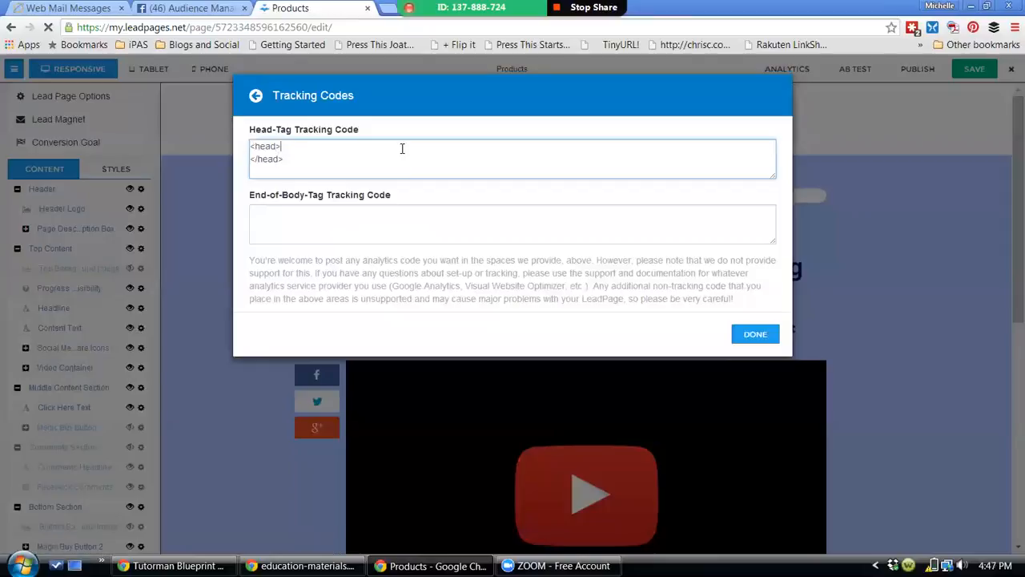
key("Return")
key("ctrl+v")
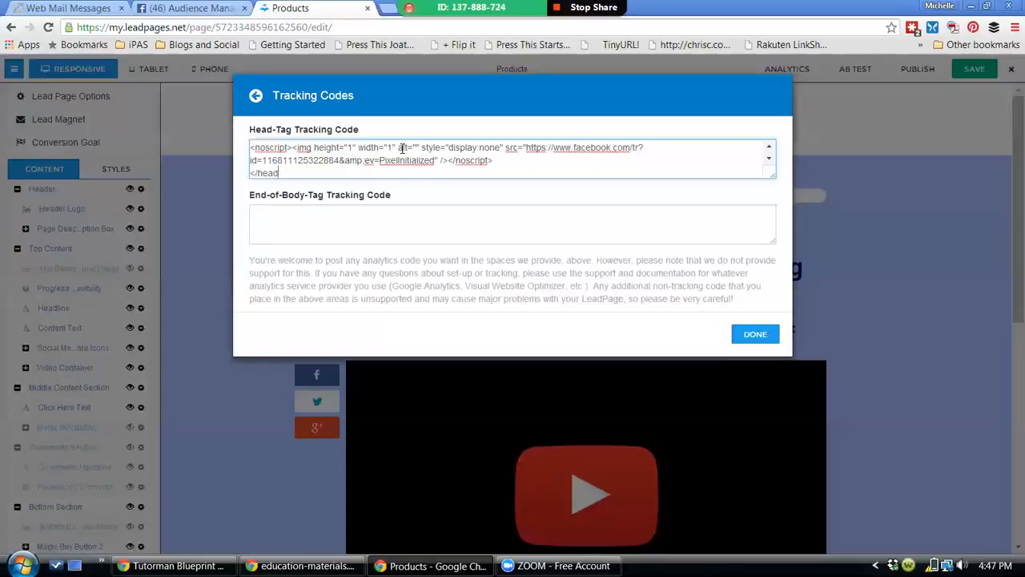
- Delete the entered code backwards from the end of the head-tag tracking code and close the tracking settings
key("BackSpace")
key("BackSpace")
key("BackSpace")
key("BackSpace")
key("BackSpace")
key("BackSpace")
key("BackSpace")
key("BackSpace")
key("BackSpace")
key("BackSpace")
key("BackSpace")
key("BackSpace")
key("BackSpace")
key("BackSpace")
key("BackSpace")
key("BackSpace")
key("BackSpace")
key("BackSpace")
key("BackSpace")
key("BackSpace")
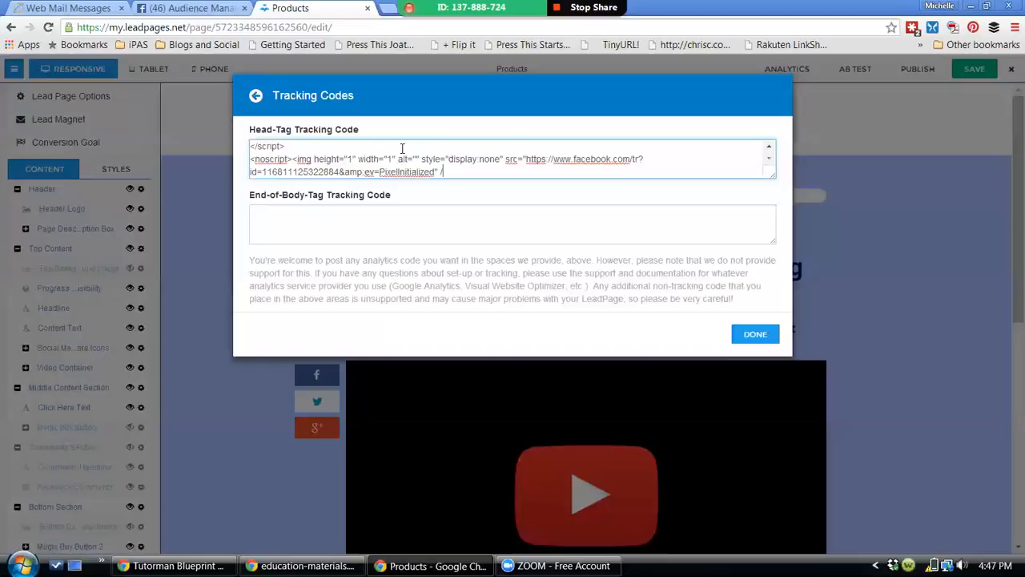
key("BackSpace")
key("BackSpace")
key("BackSpace")
key("BackSpace")
key("BackSpace")
key("BackSpace")
key("BackSpace")
key("BackSpace")
key("BackSpace")
key("BackSpace")
key("BackSpace")
key("BackSpace")
key("BackSpace")
key("BackSpace")
key("BackSpace")
key("BackSpace")
key("BackSpace")
key("BackSpace")
key("BackSpace")
key("BackSpace")
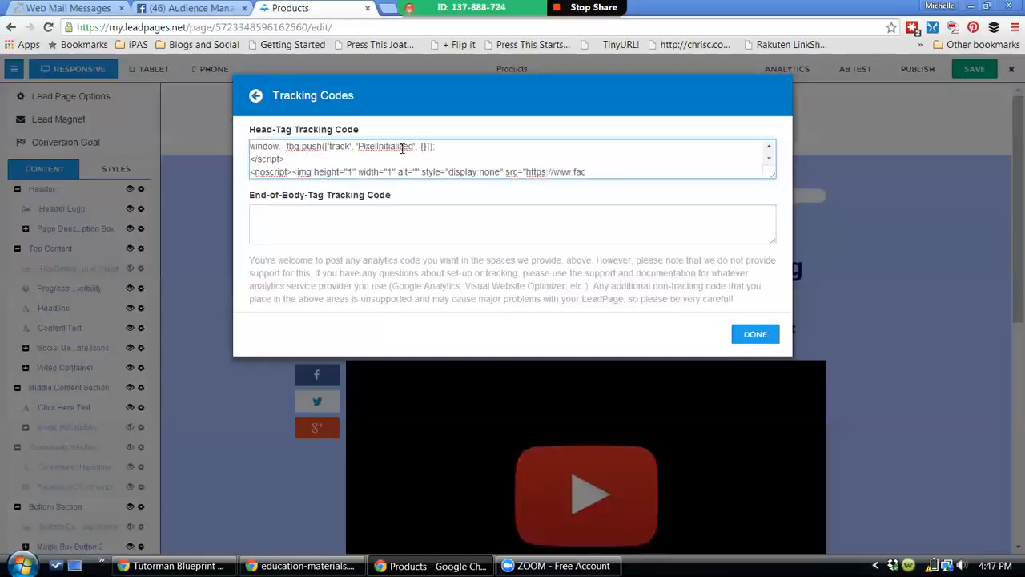
key("BackSpace")
key("BackSpace")
key("BackSpace")
key("BackSpace")
key("BackSpace")
key("BackSpace")
key("BackSpace")
key("BackSpace")
left_click(738, 340)
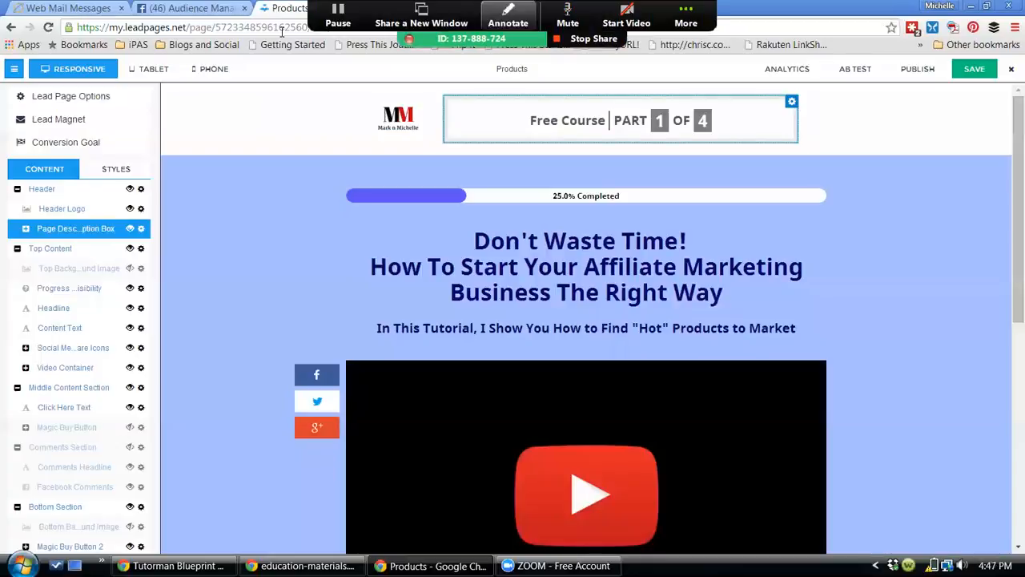
- Return to the Facebook Audiences page and close the pixel details
left_click(170, 12)
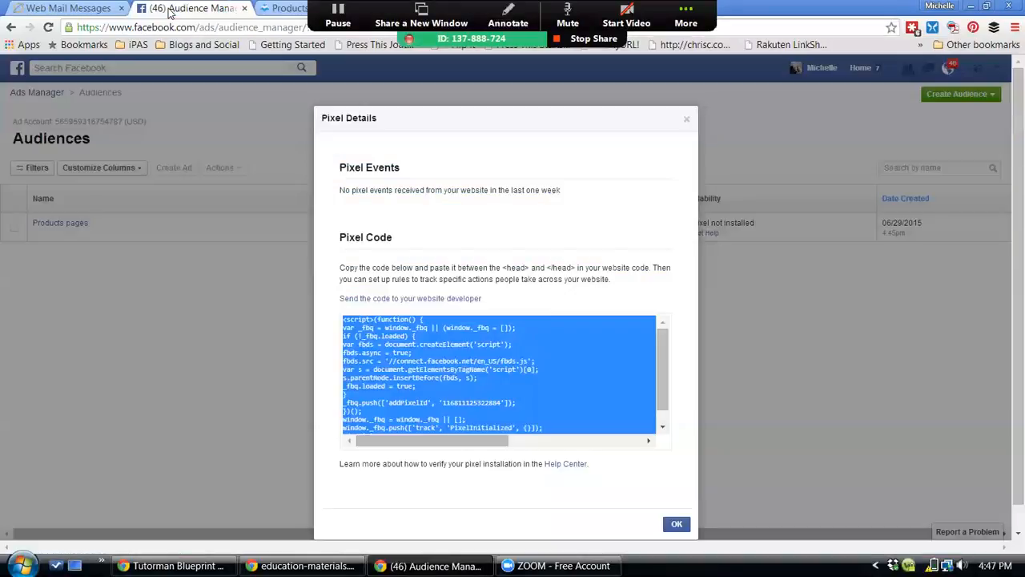
left_click(688, 526)
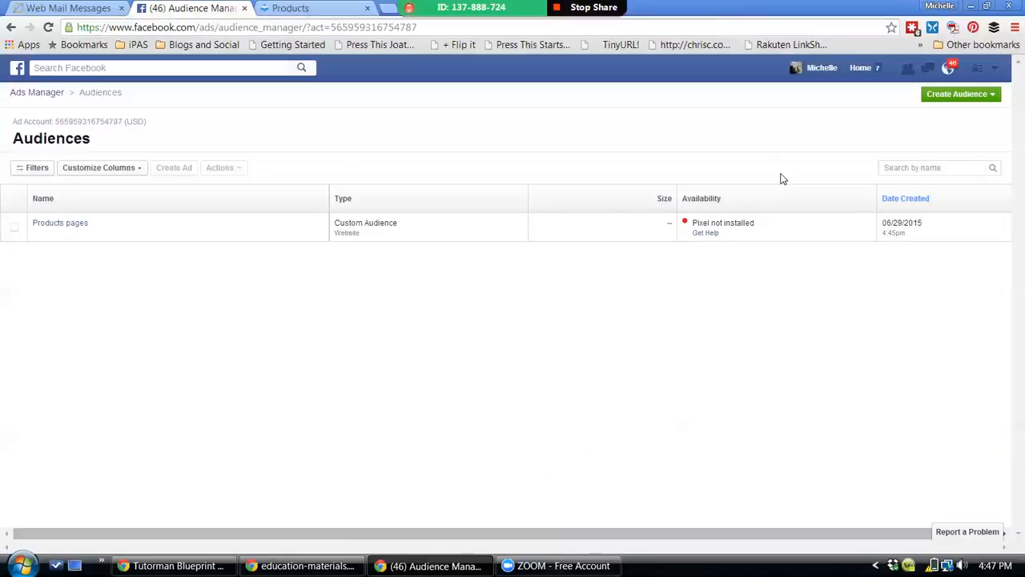
- Start a new website traffic custom audience targeting people who visit specific web pages
left_click(950, 100)
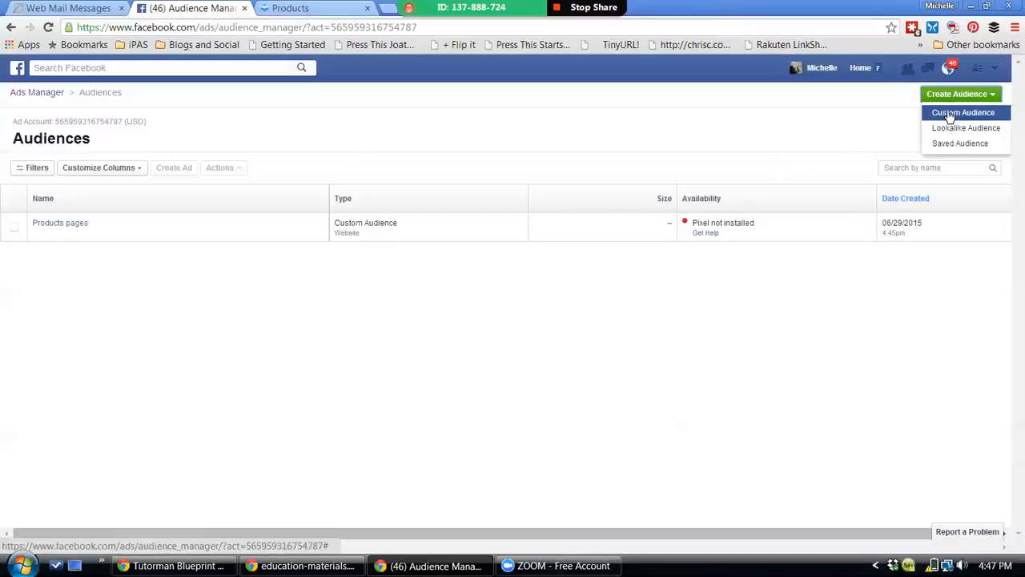
left_click(947, 111)
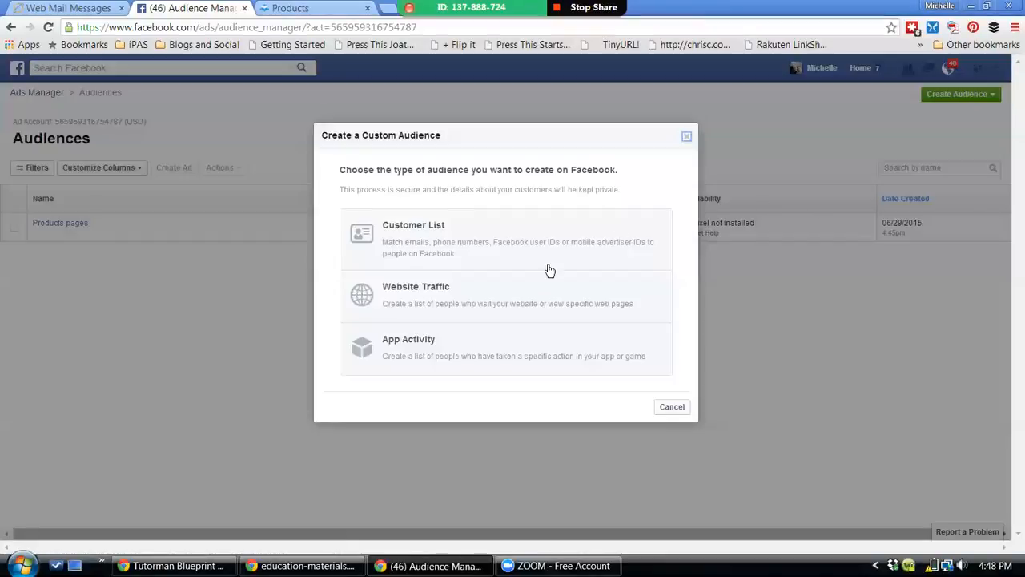
left_click(524, 281)
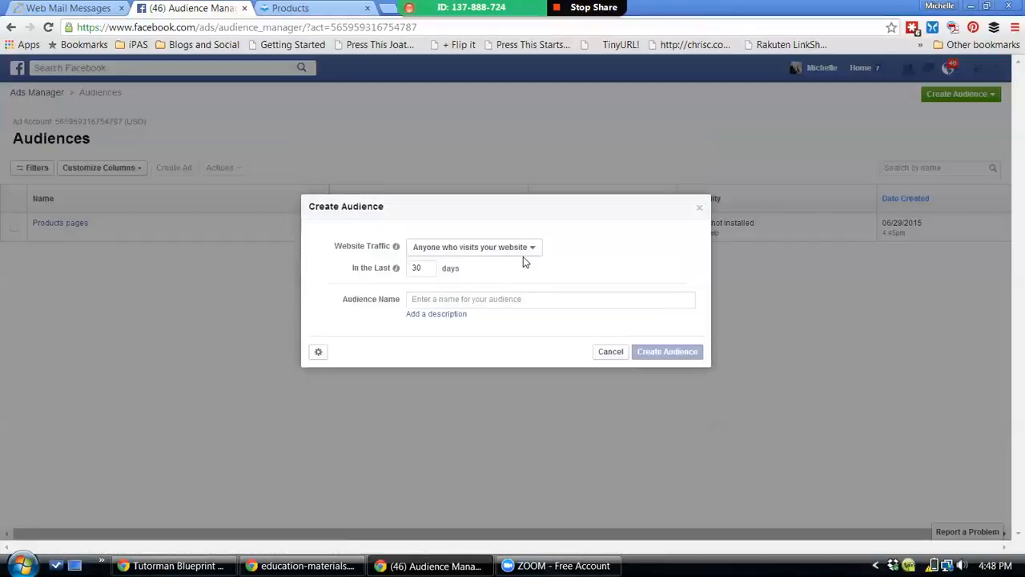
left_click(524, 255)
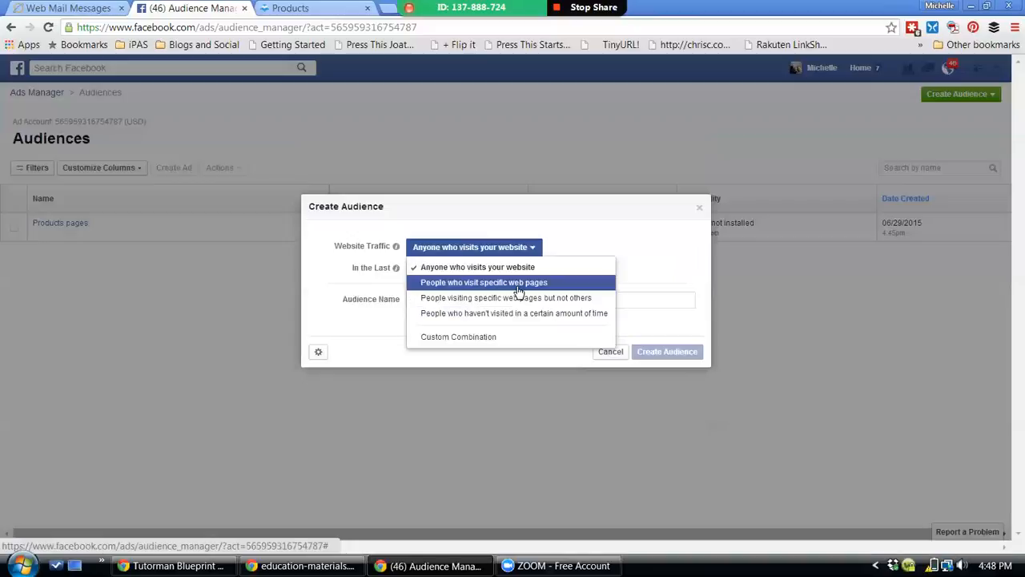
left_click(518, 285)
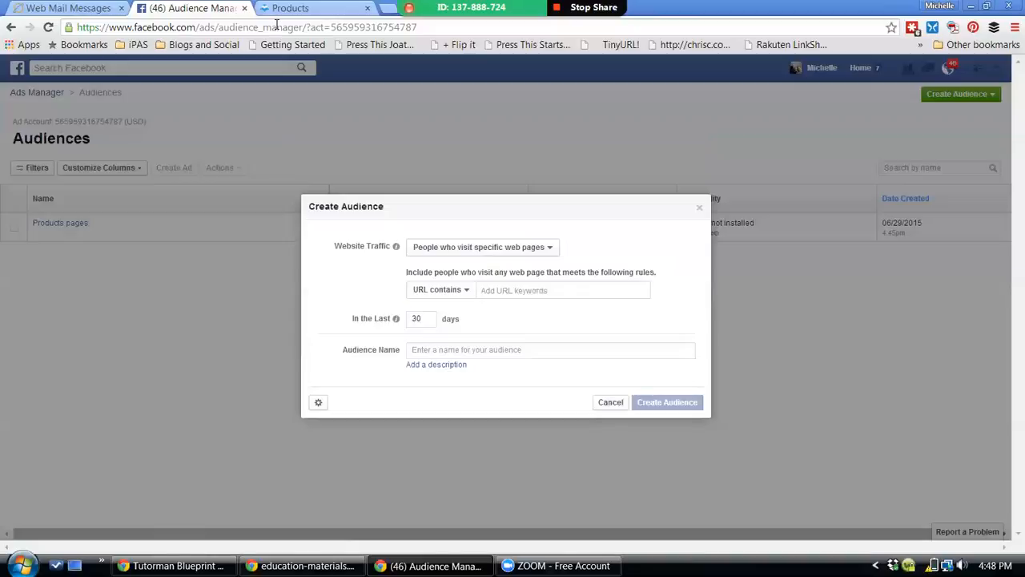
- Include visitors whose URL contains /thankyou, name the audience Sales, create it and dismiss the confirmation
left_click(479, 290)
type("thankyou")
left_click(526, 305)
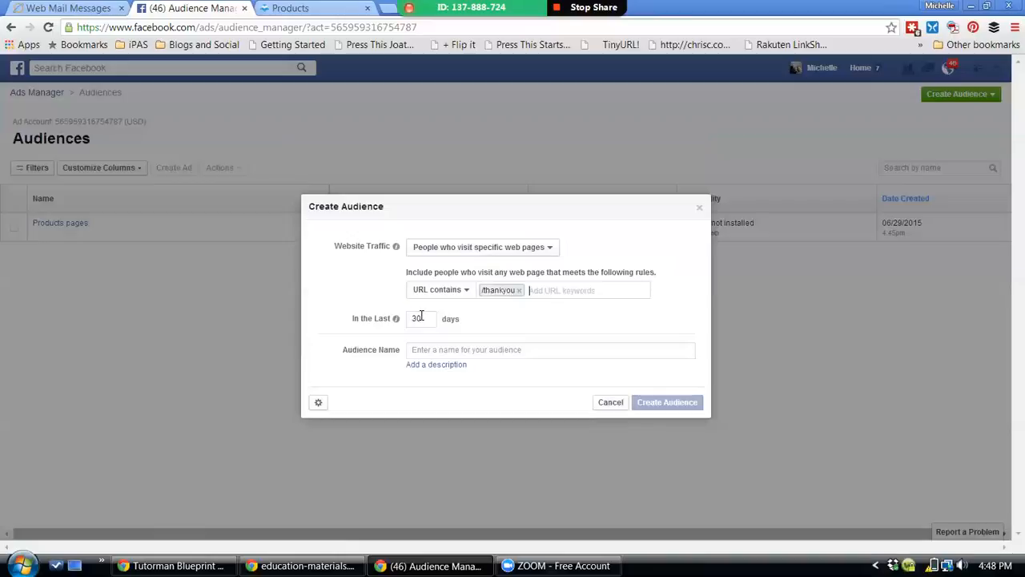
left_click(428, 349)
type("Sales")
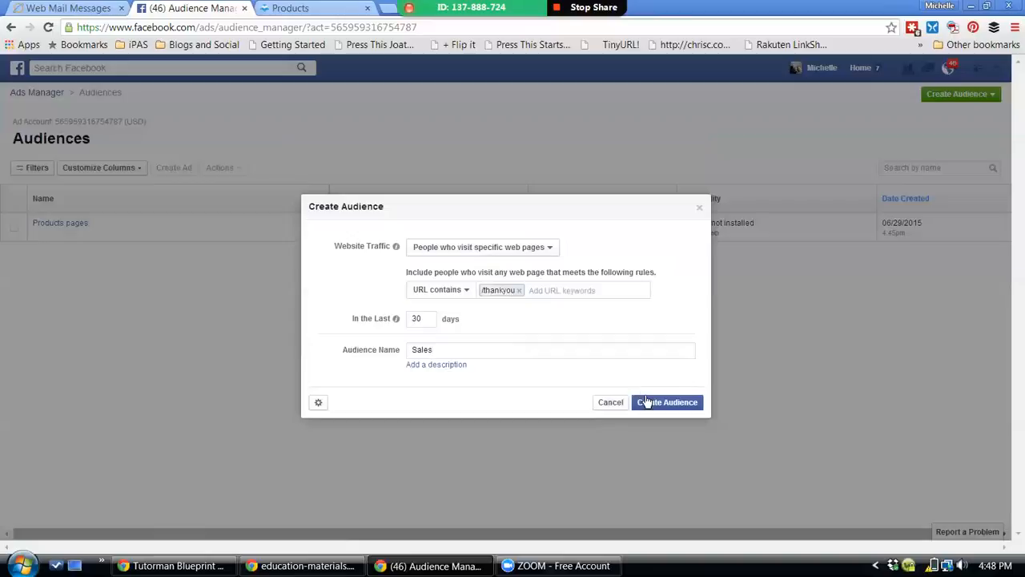
left_click(647, 401)
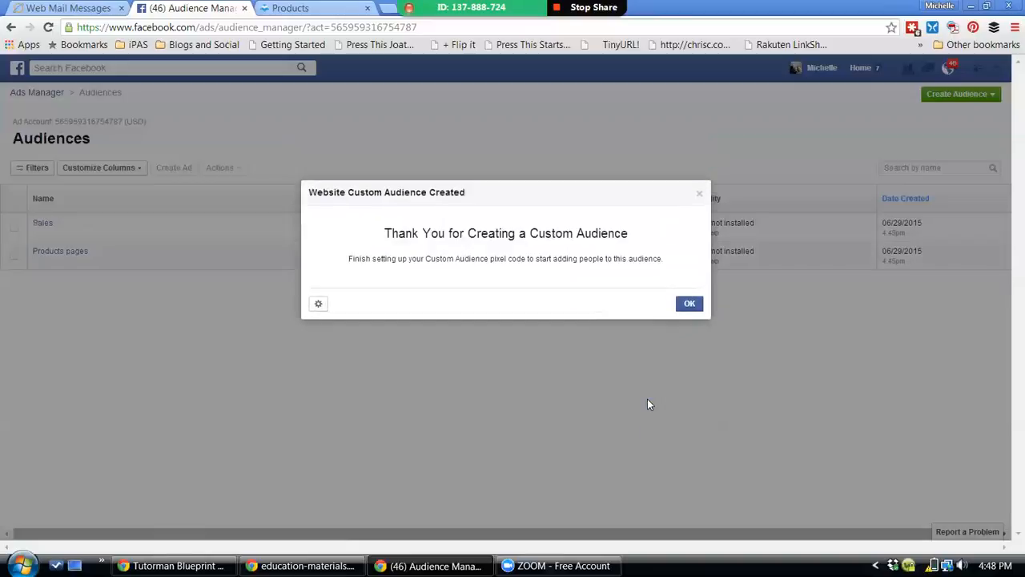
left_click(688, 302)
- View the pixel code for the Sales audience, select the whole code and close the pixel details
mouse_move(684, 252)
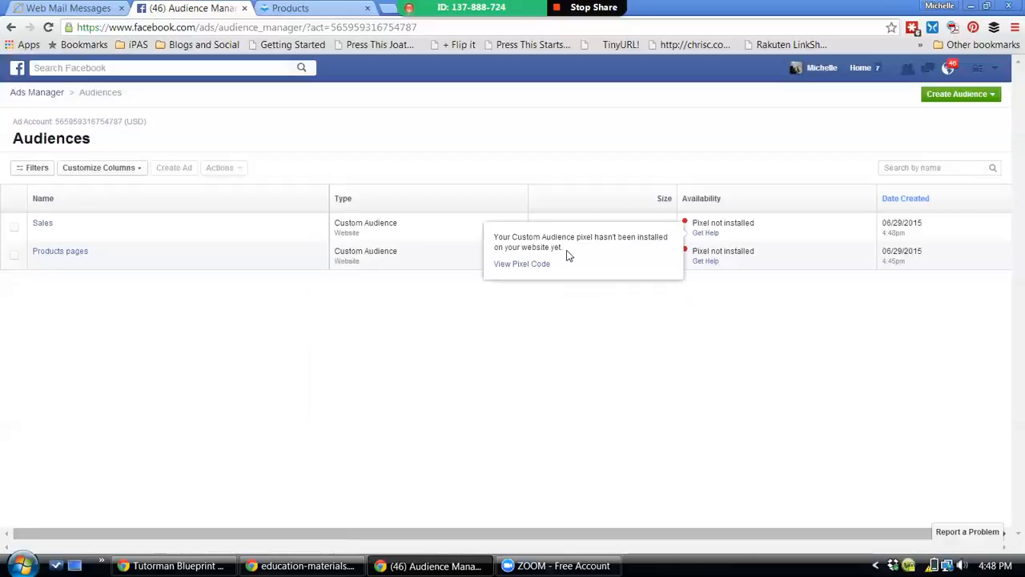
left_click(545, 264)
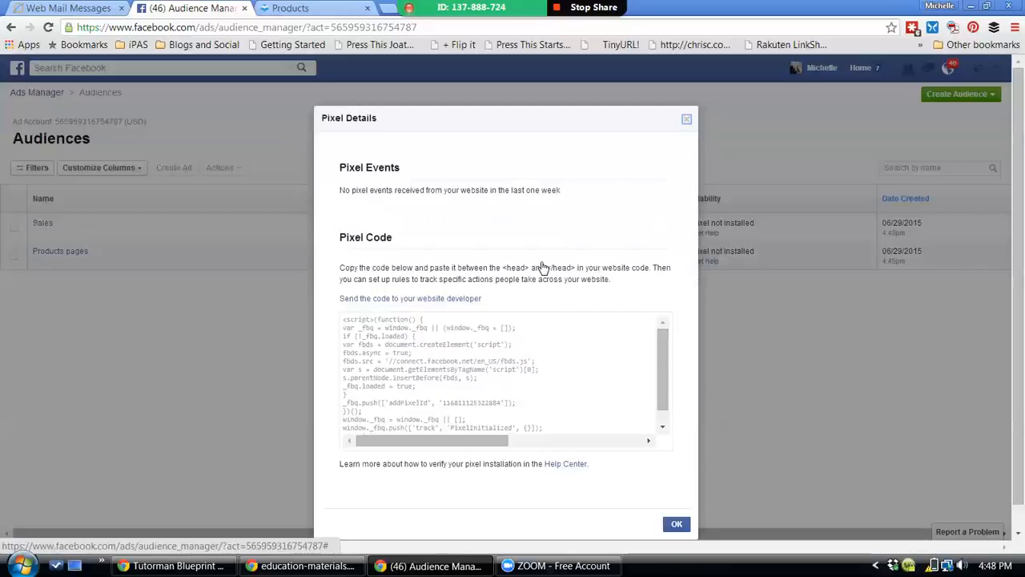
left_click(515, 337)
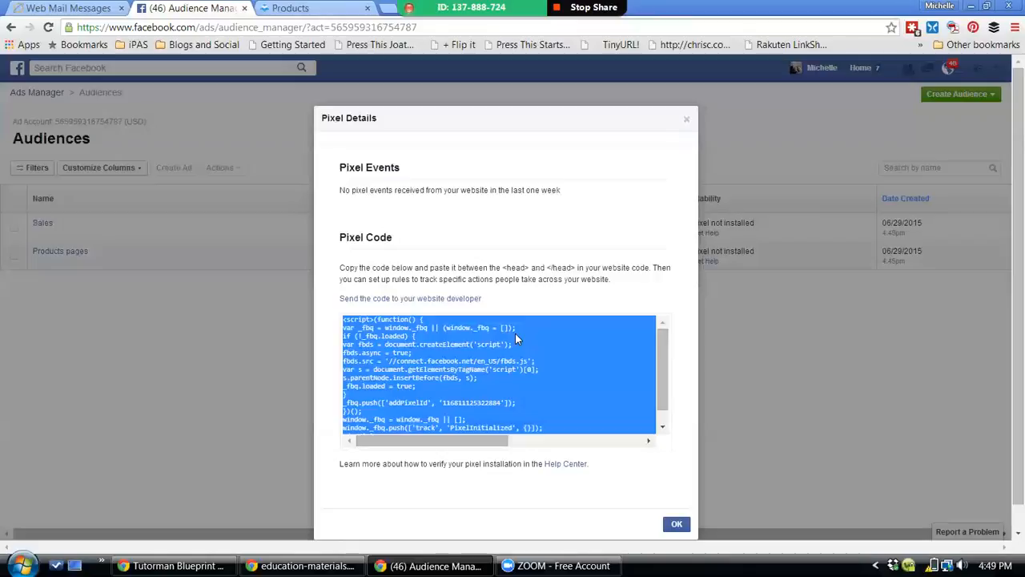
left_click(677, 527)
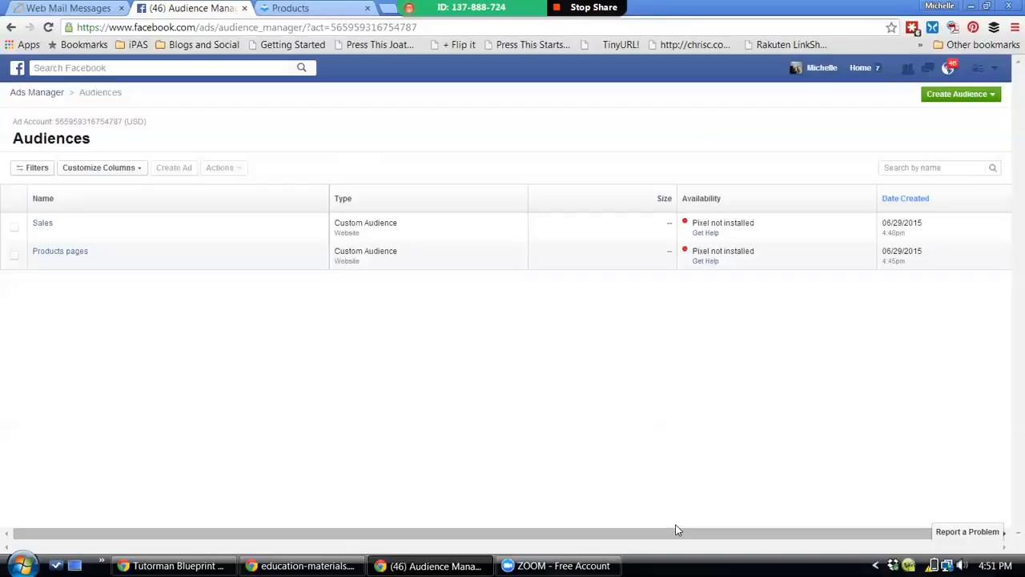
- Open Conversion Tracking in Ads Manager and start a new pixel with Leads as the action to measure
left_click(44, 94)
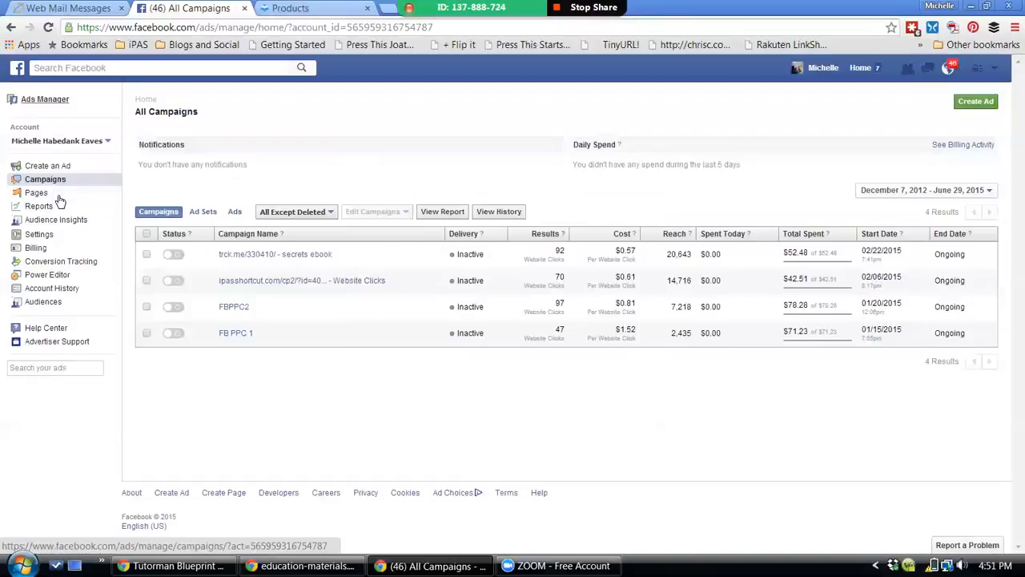
left_click(65, 265)
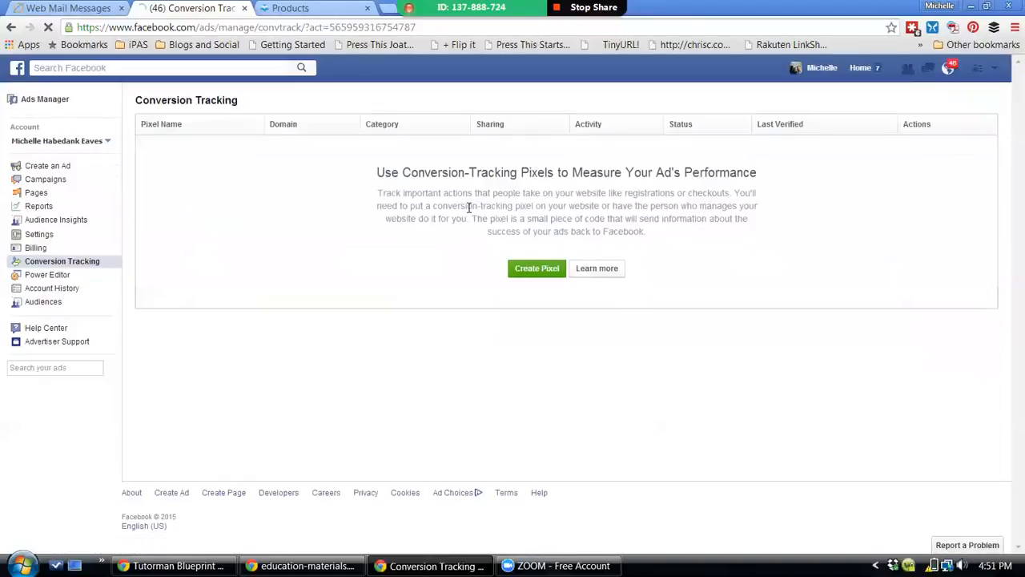
left_click(529, 268)
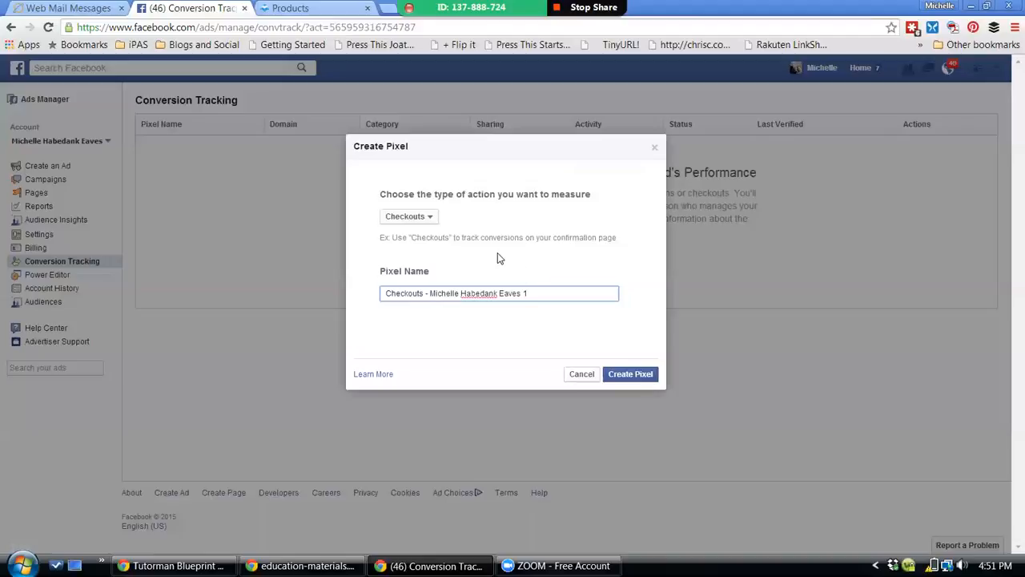
left_click(435, 219)
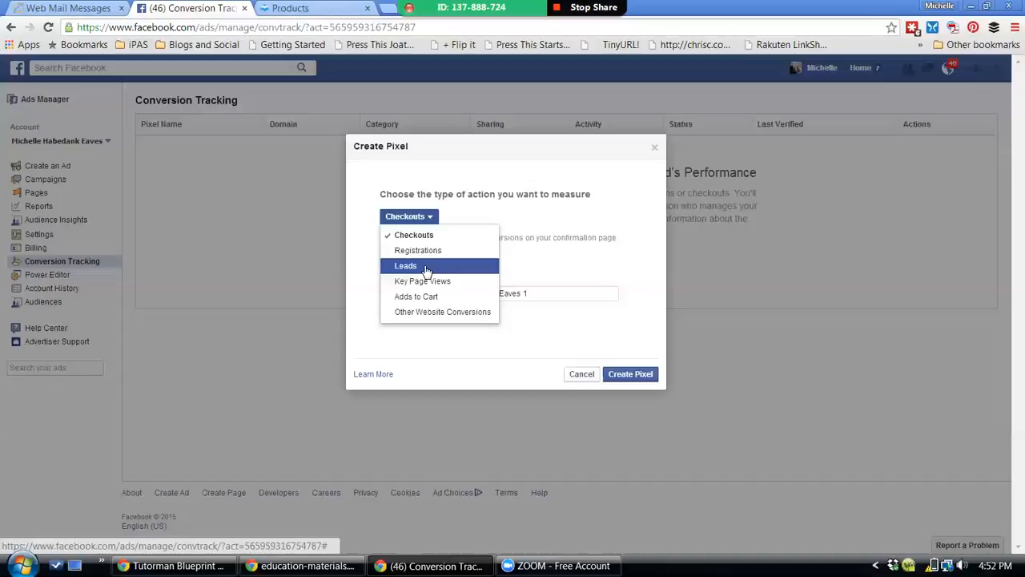
left_click(426, 271)
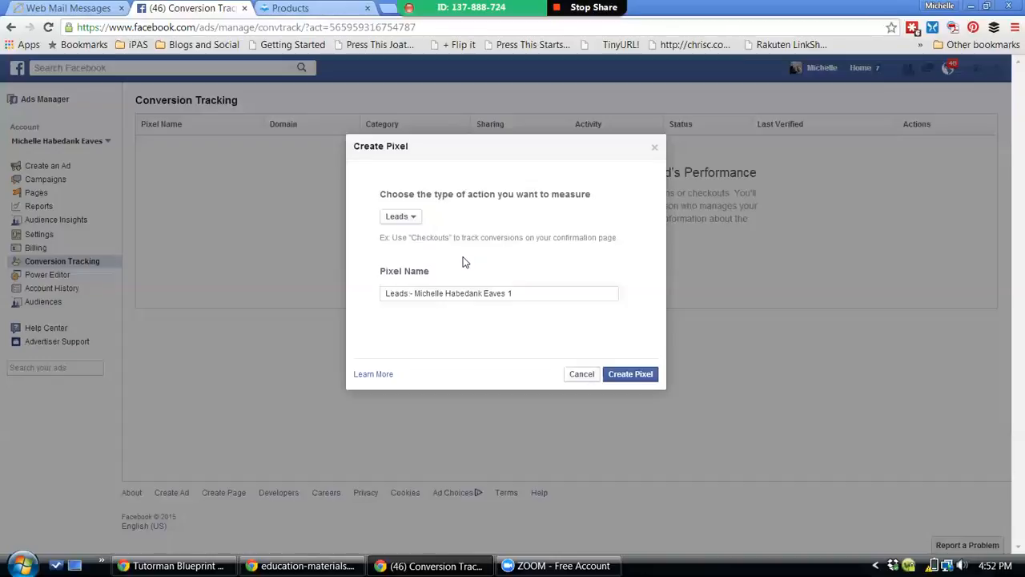
- Shorten the pixel name to Leads by removing everything after that word
left_click(528, 292)
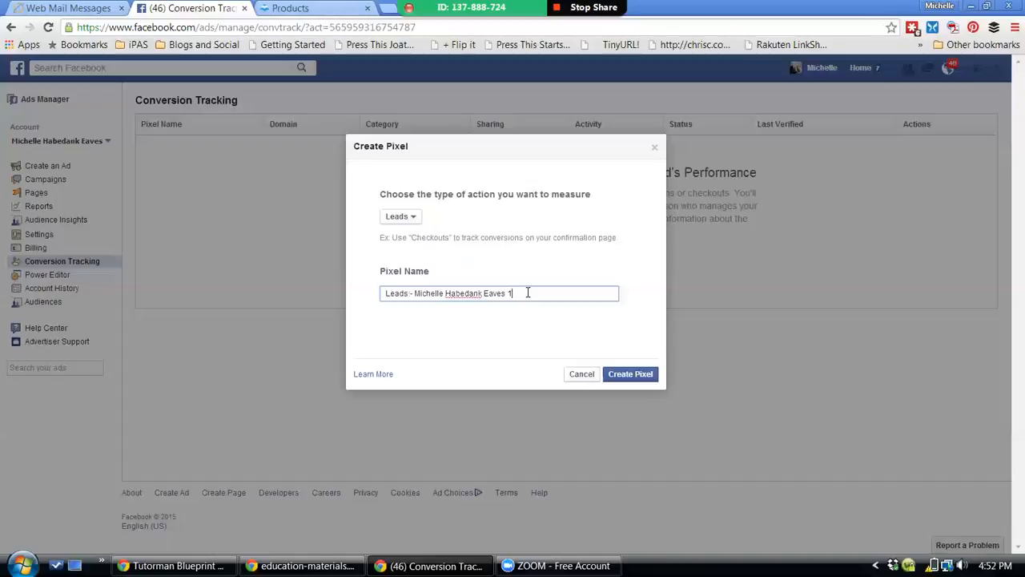
key("BackSpace")
key("BackSpace")
key("BackSpace")
key("BackSpace")
key("BackSpace")
key("BackSpace")
key("BackSpace")
key("BackSpace")
key("BackSpace")
key("BackSpace")
key("BackSpace")
key("BackSpace")
key("BackSpace")
key("BackSpace")
key("BackSpace")
key("BackSpace")
key("BackSpace")
key("BackSpace")
key("BackSpace")
key("BackSpace")
- Try Checkouts as the action to measure, set it back to Leads and create the conversion pixel
left_click(420, 221)
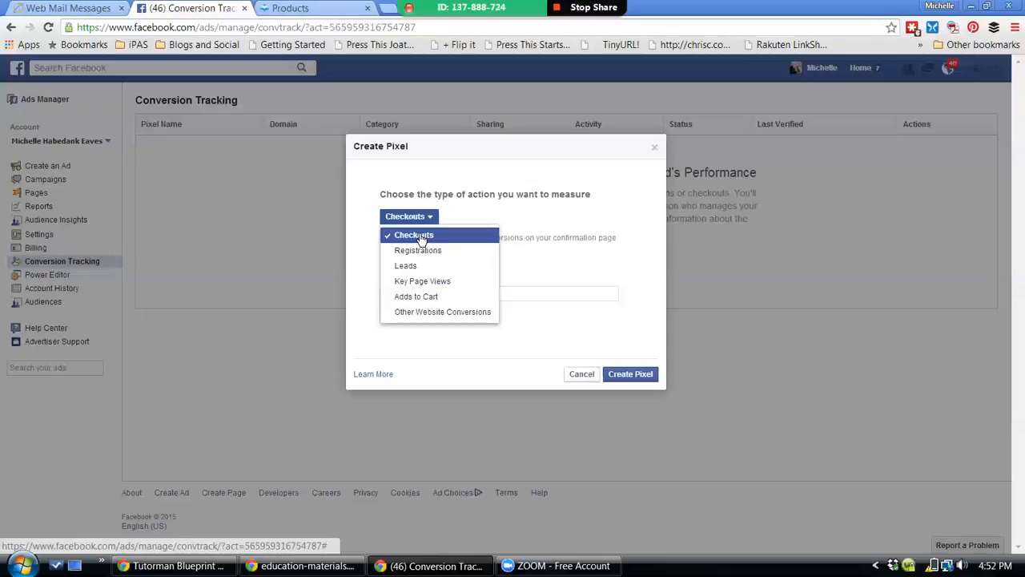
left_click(421, 237)
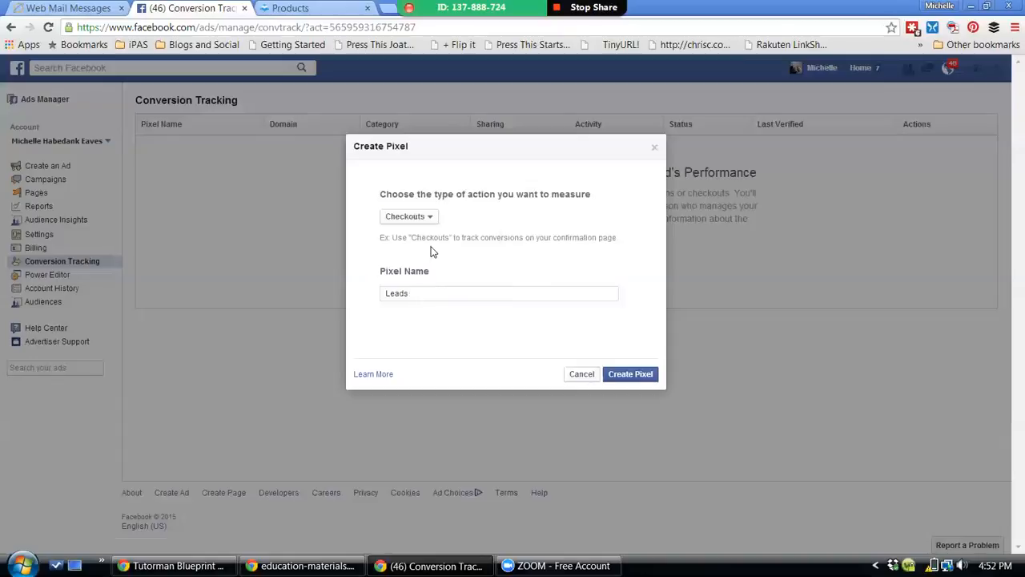
left_click(408, 216)
left_click(423, 266)
left_click(626, 377)
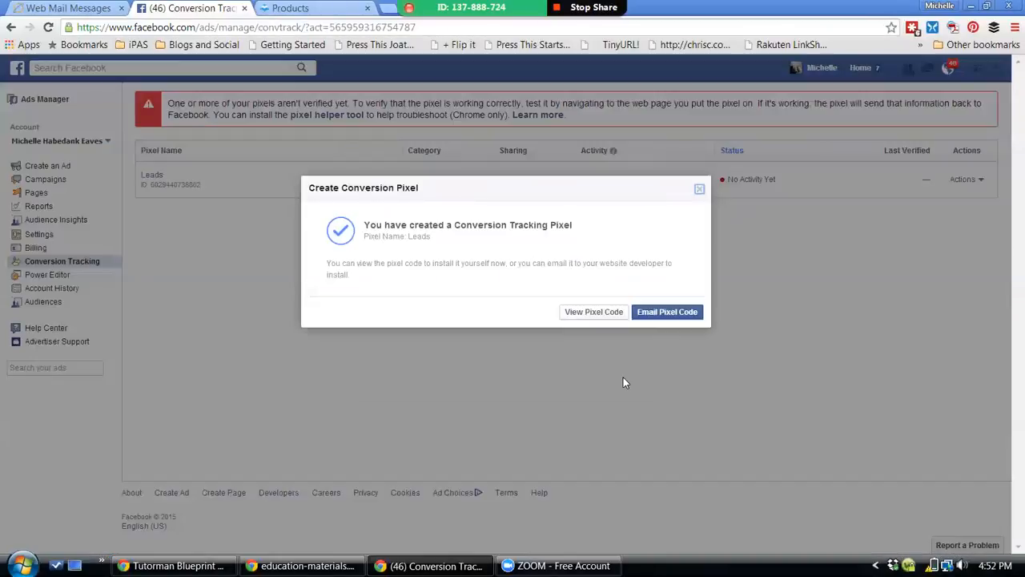
- View the code of the new Leads conversion pixel and select the whole code
left_click(593, 313)
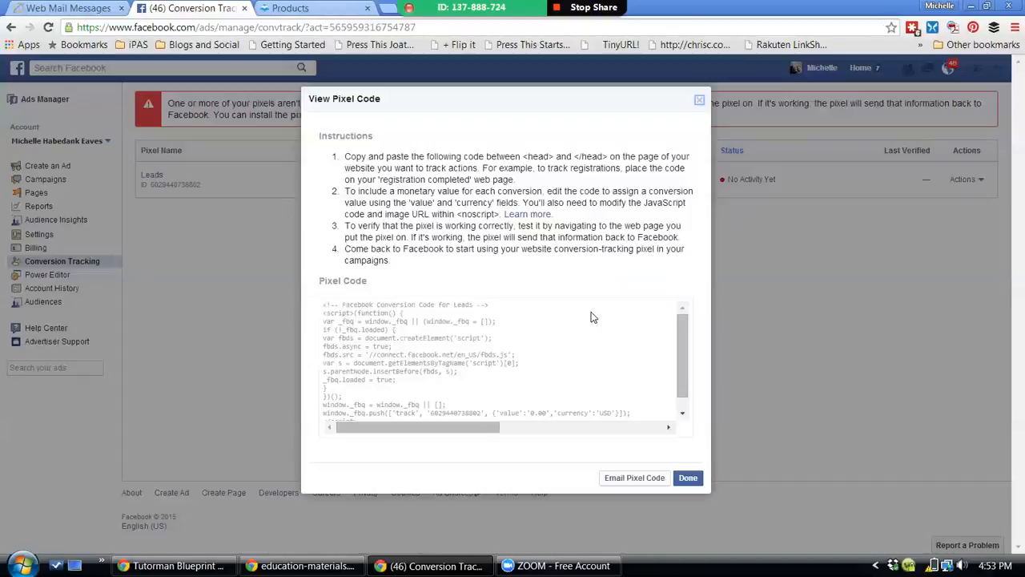
left_click(427, 349)
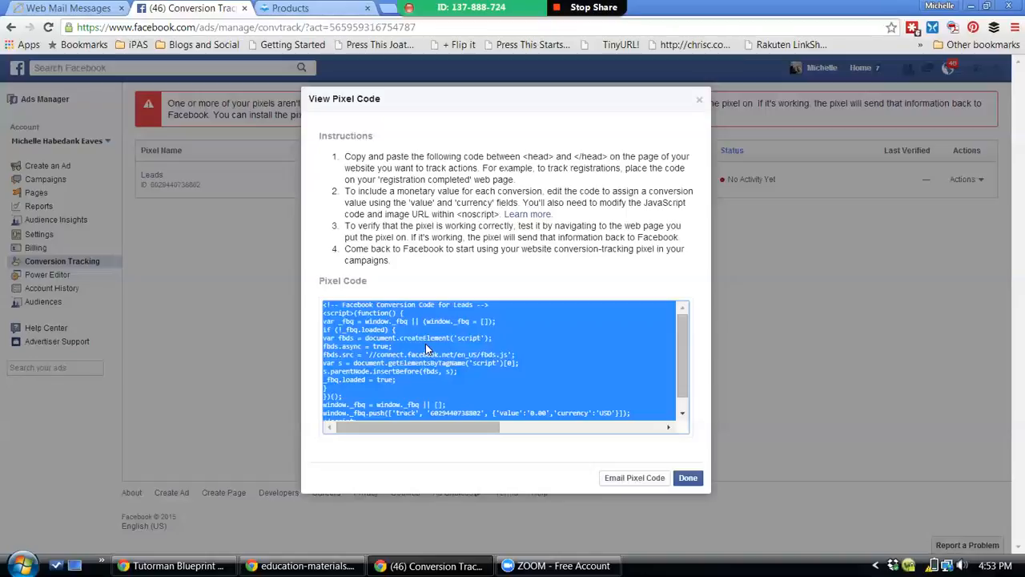
mouse_move(586, 6)
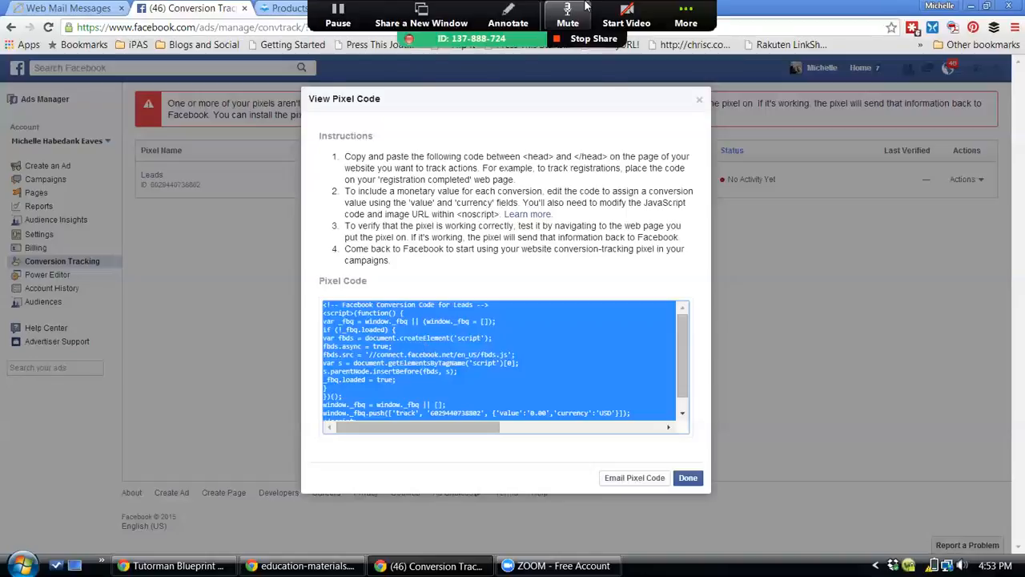